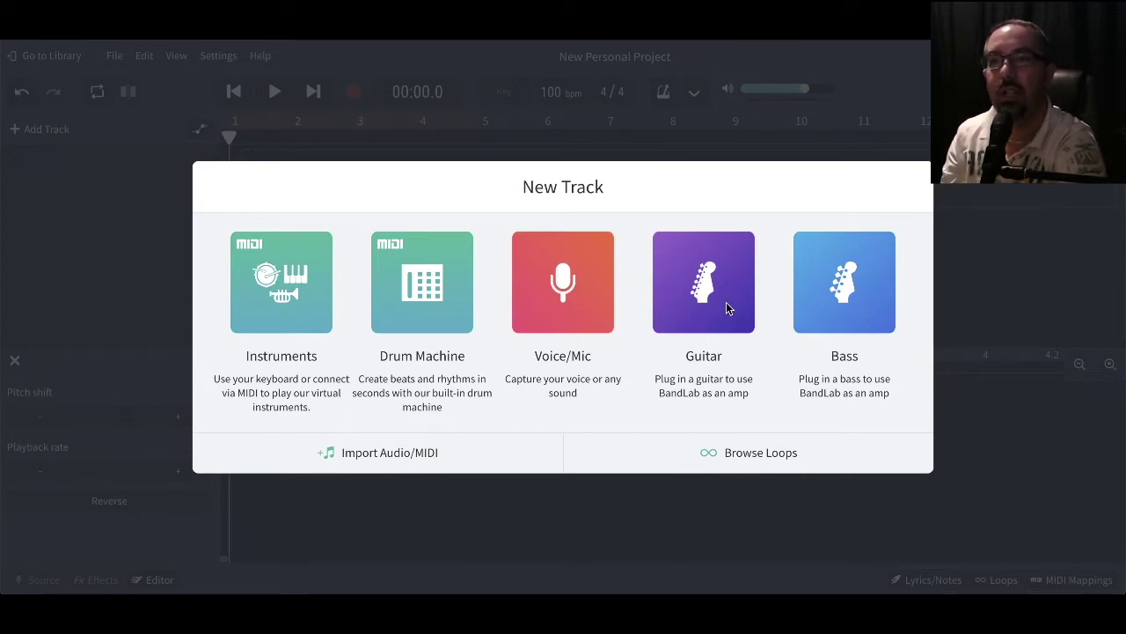
Use Add Track in the empty personal project to show the New Track options.
left_click(559, 301)
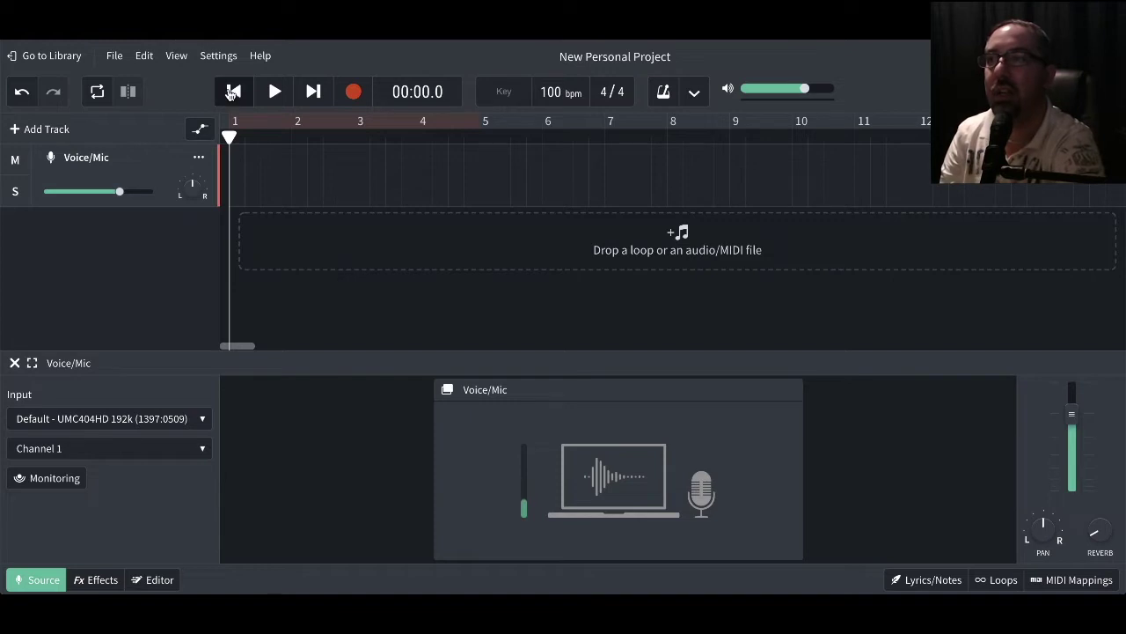
Record a short vocal take on the Voice/Mic track, then play it back and pause.
left_click(353, 95)
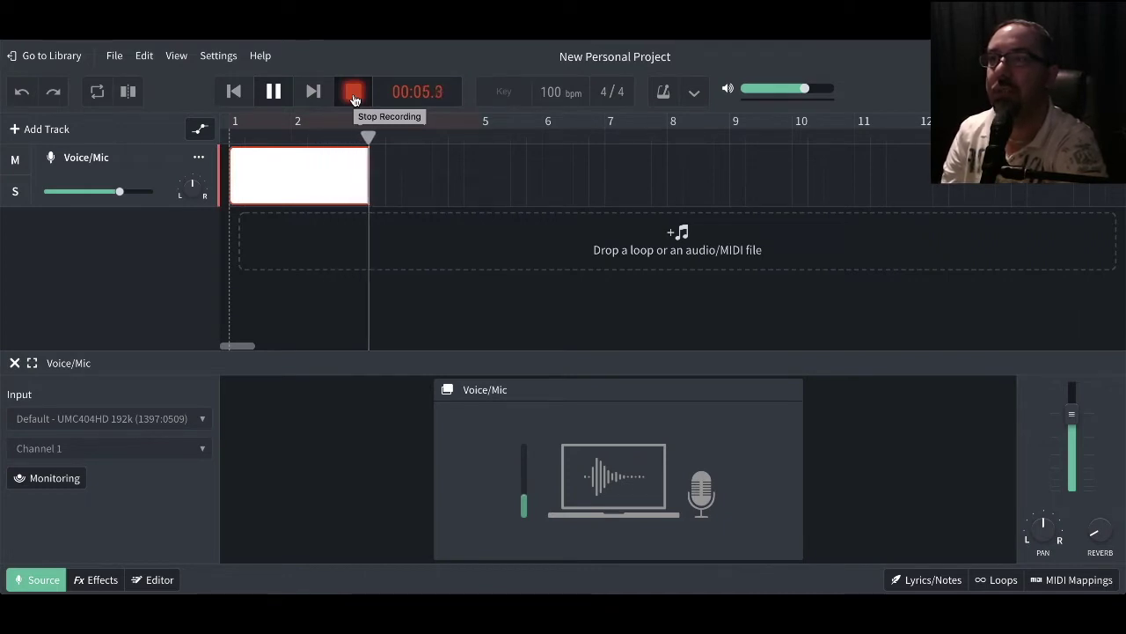
left_click(353, 95)
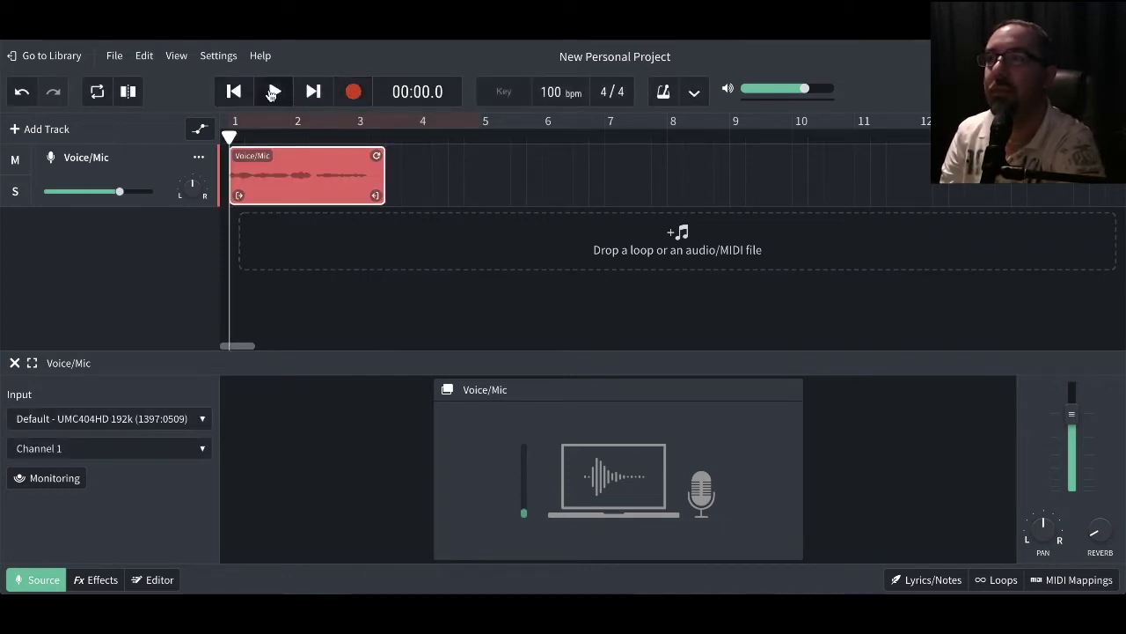
left_click(273, 93)
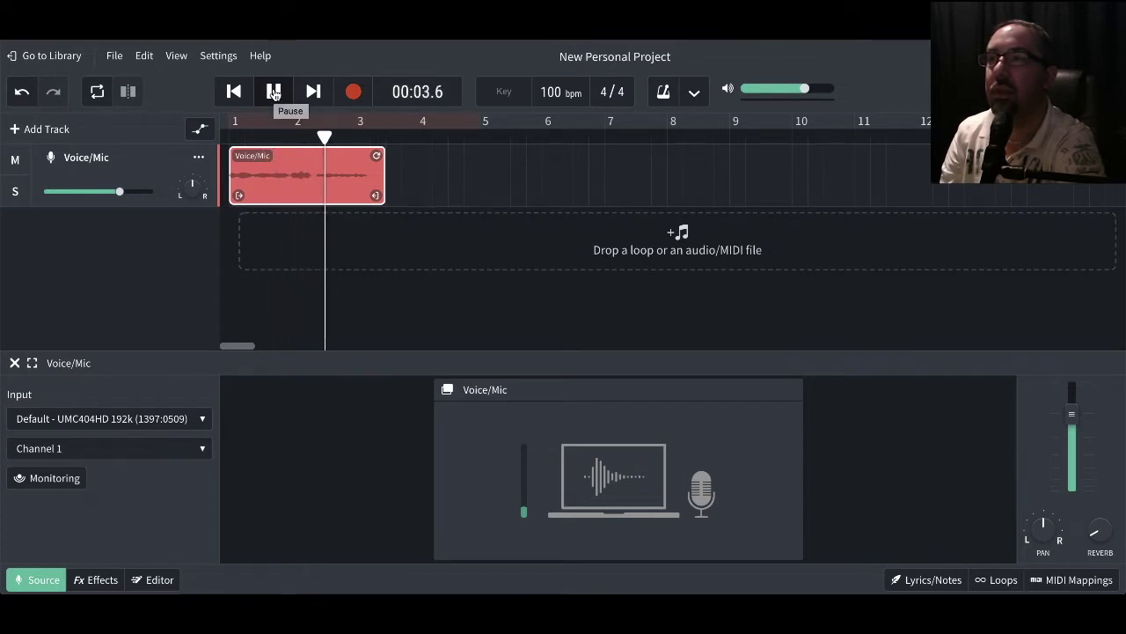
left_click(274, 92)
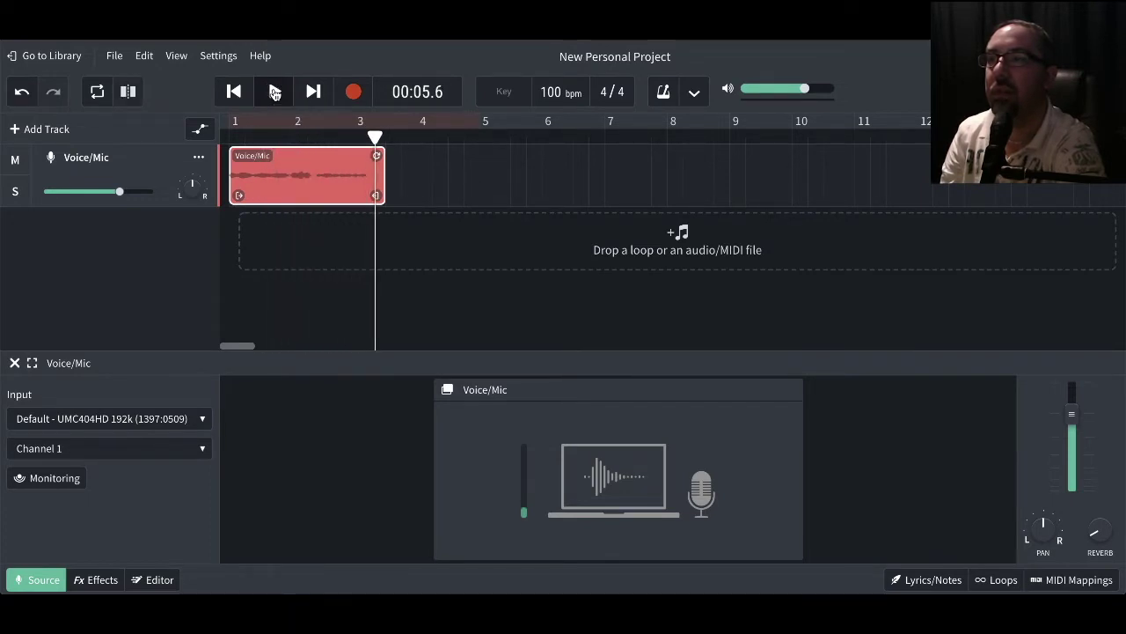
Rewind to the start, enable Voice/Mic input monitoring, and show its Fx effects chain.
left_click(234, 92)
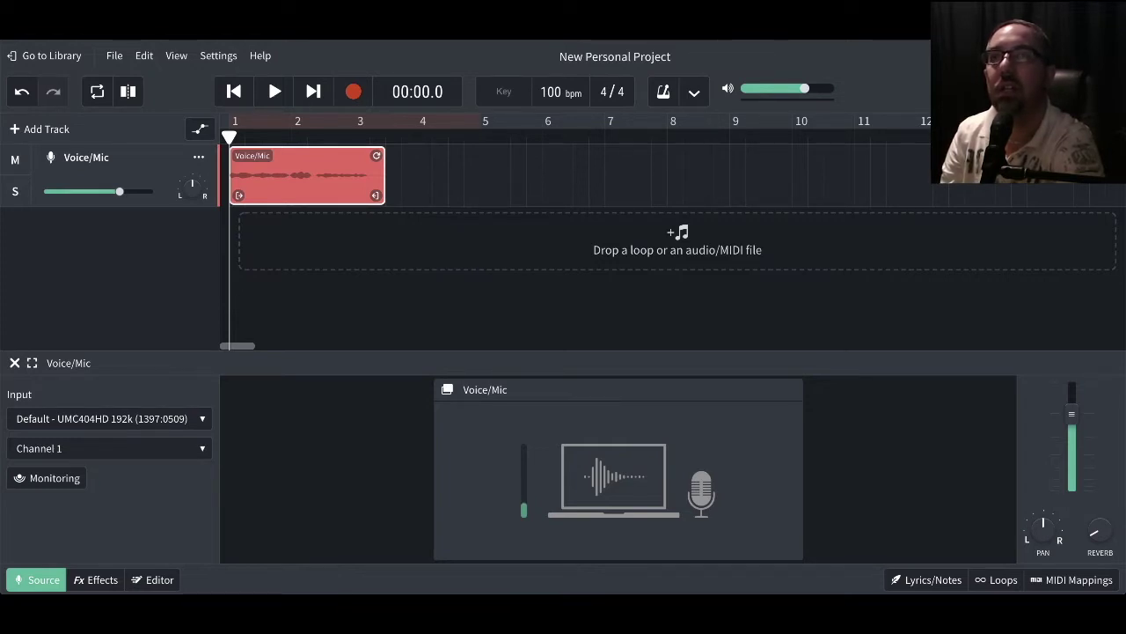
left_click(56, 480)
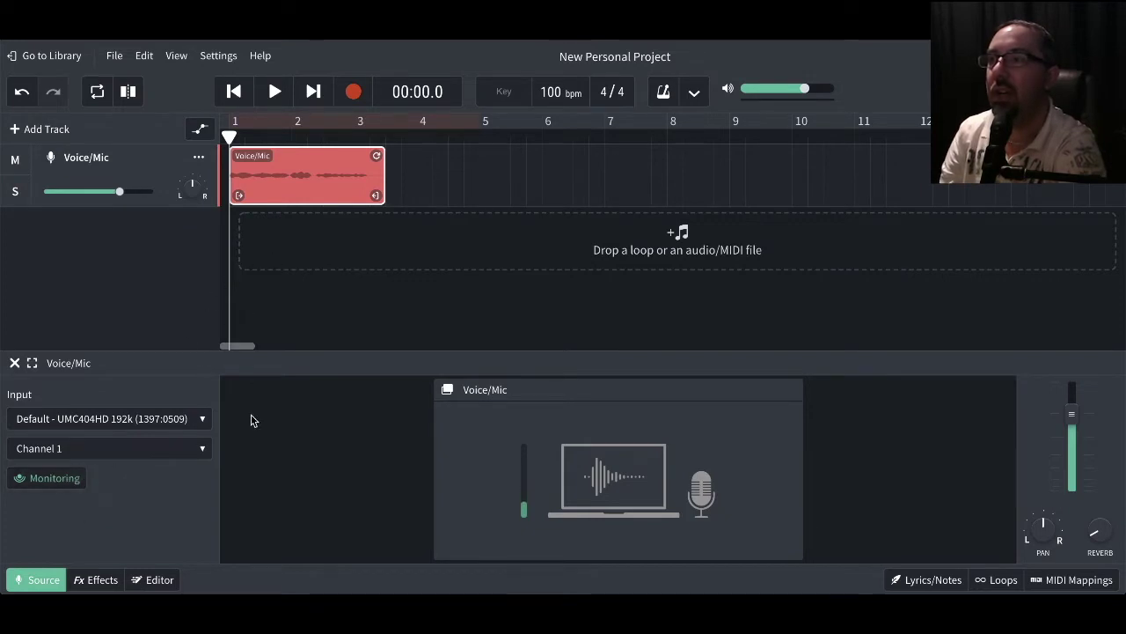
left_click(95, 580)
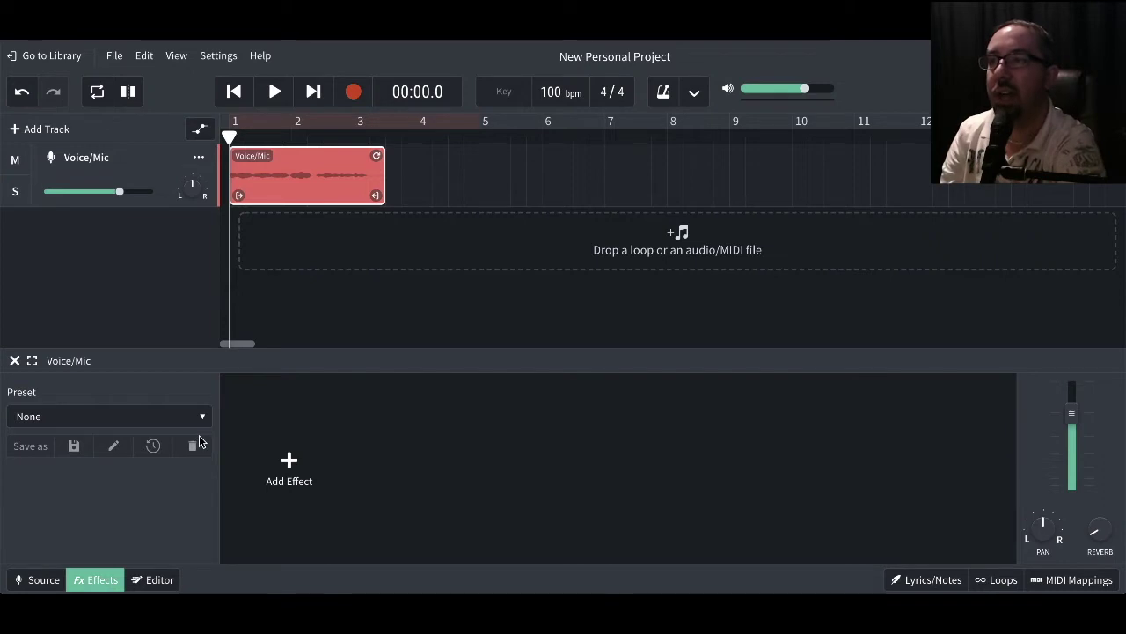
Add a Dynamics > Noise Gate effect to the Voice/Mic effects chain.
left_click(203, 420)
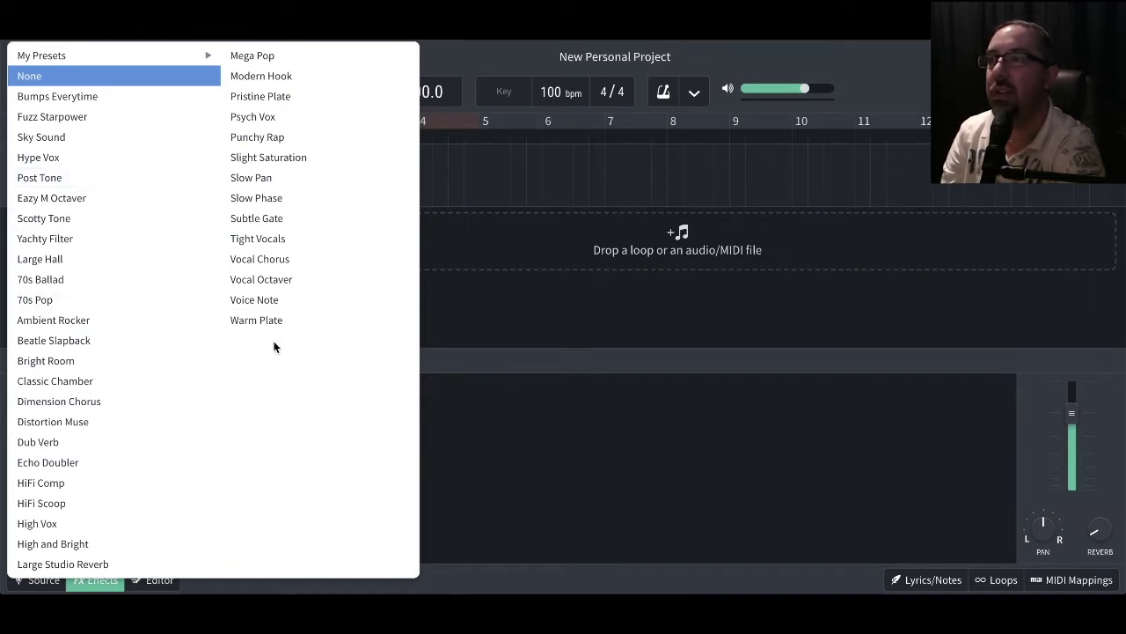
left_click(467, 366)
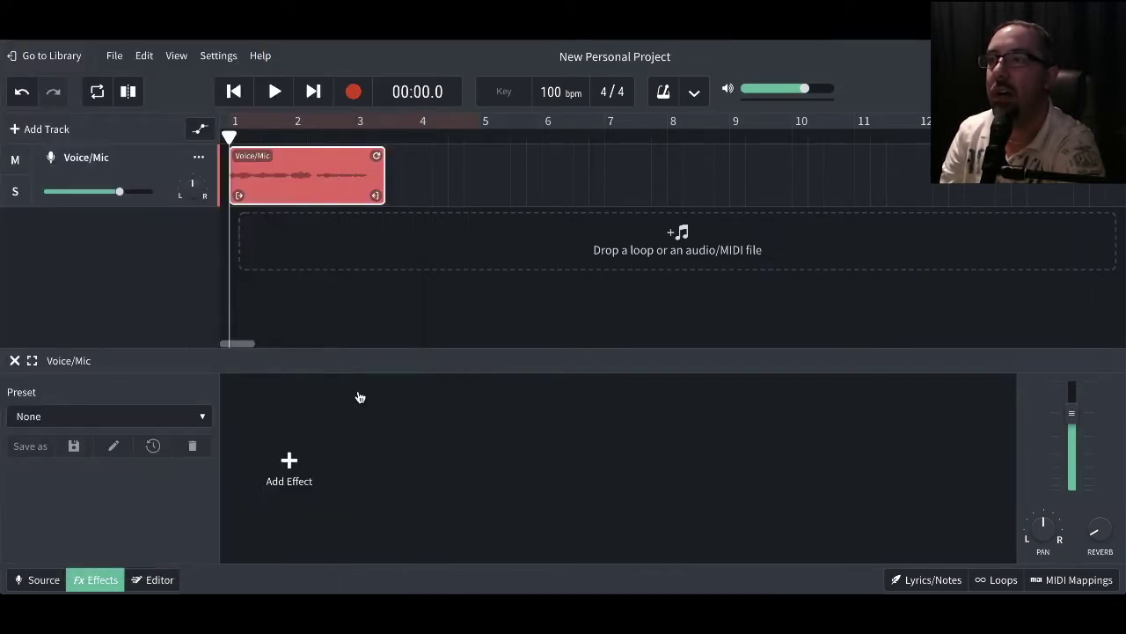
left_click(290, 463)
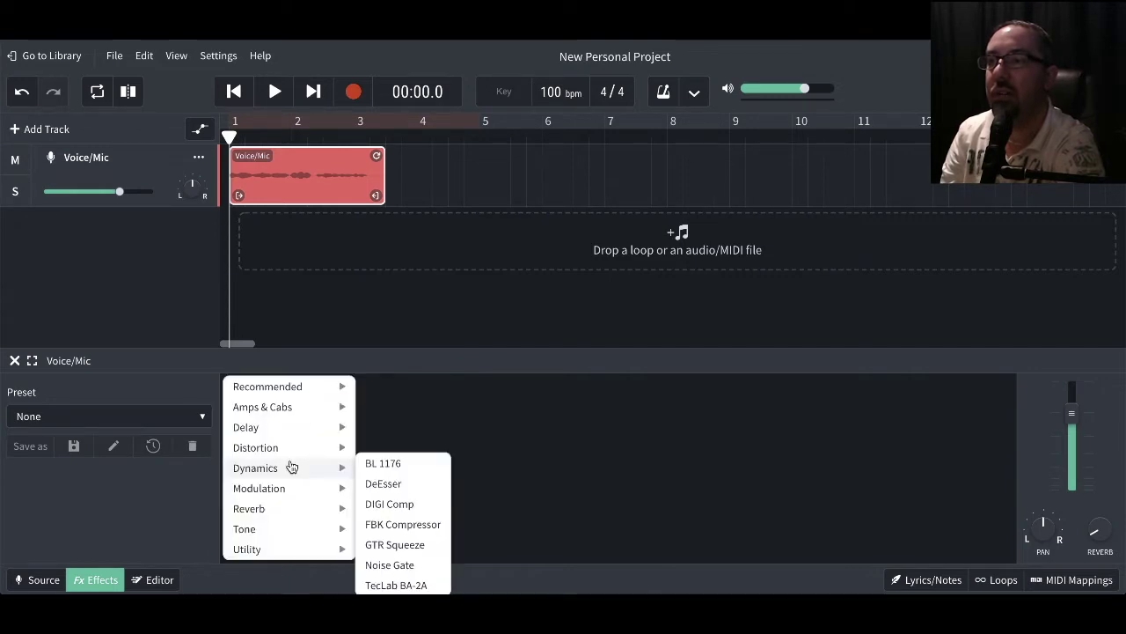
mouse_move(283, 475)
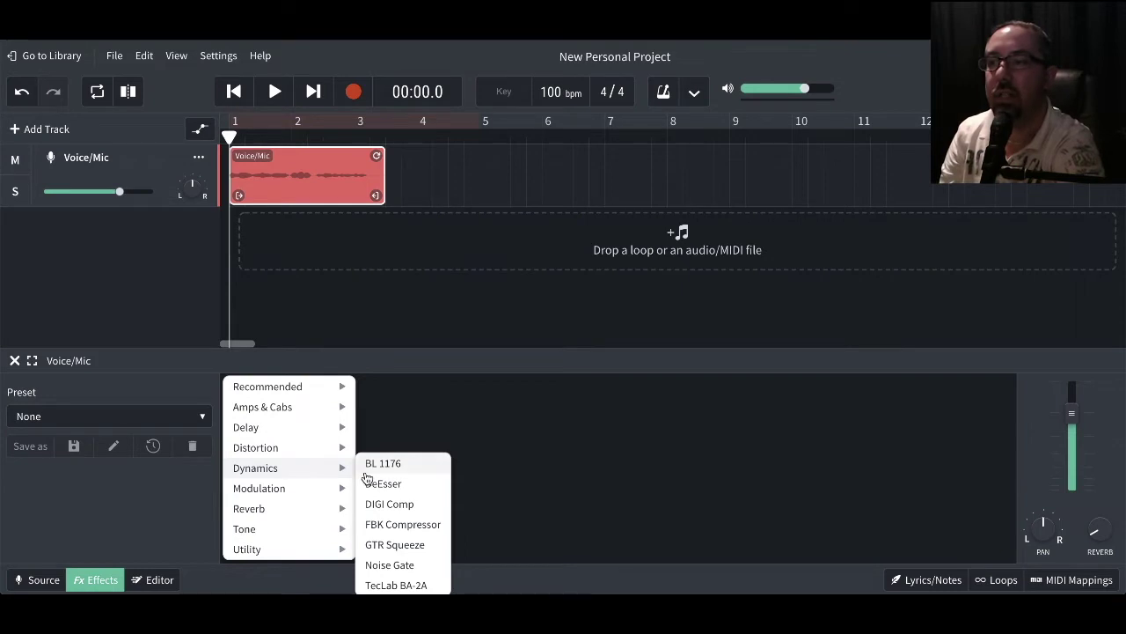
left_click(409, 564)
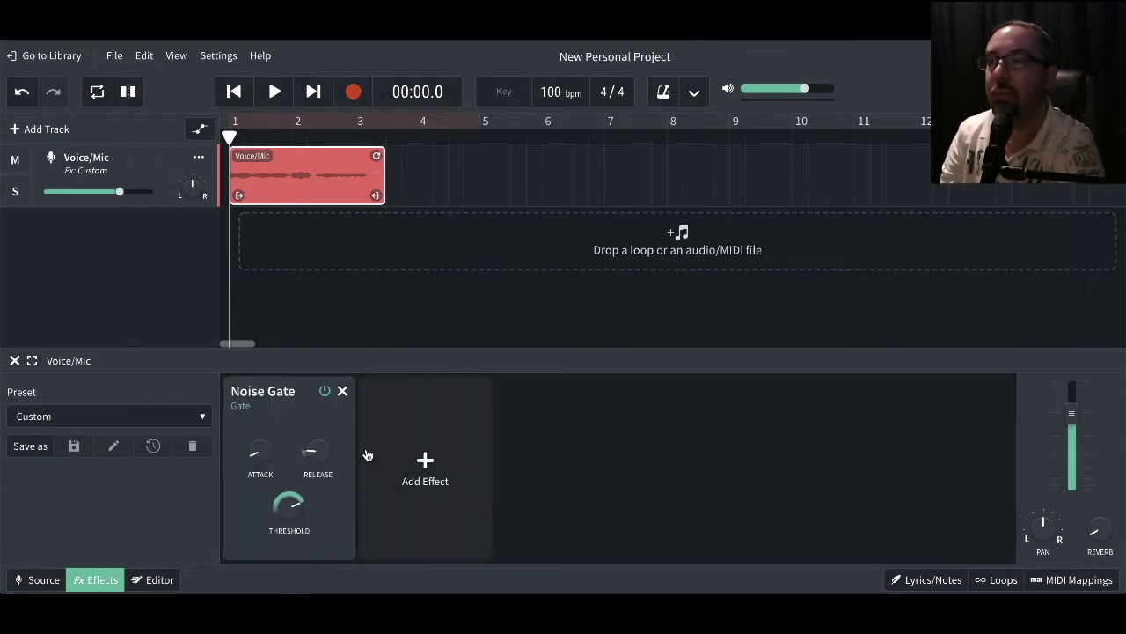
Lower the Noise Gate threshold to about -57.7 dB and its release to 100 ms.
mouse_move(301, 504)
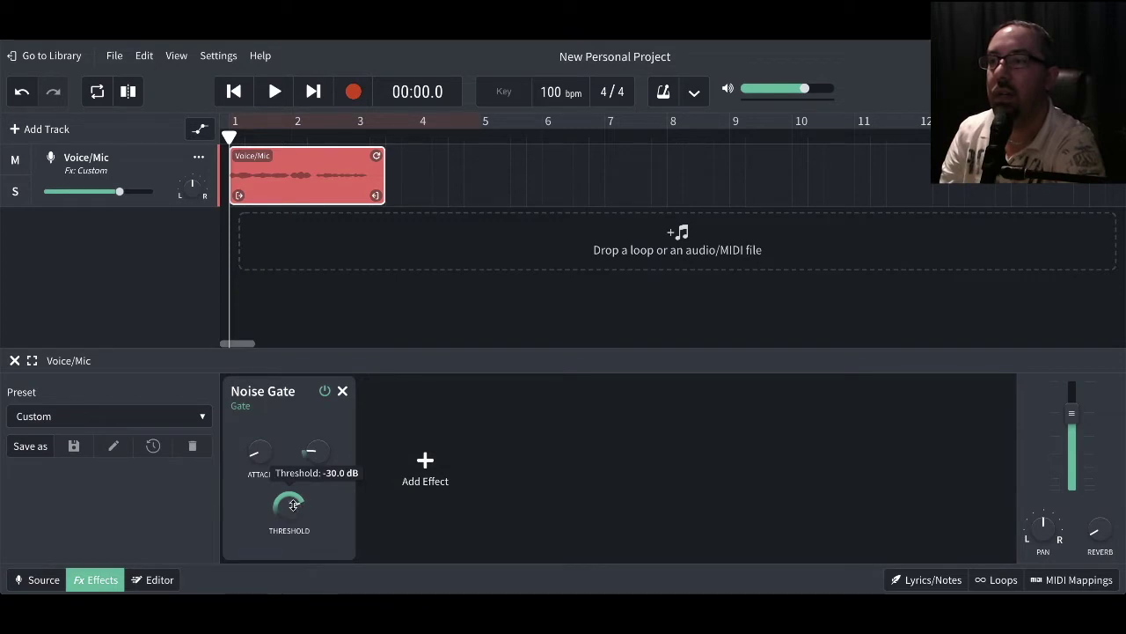
left_click_drag(300, 505, 304, 572)
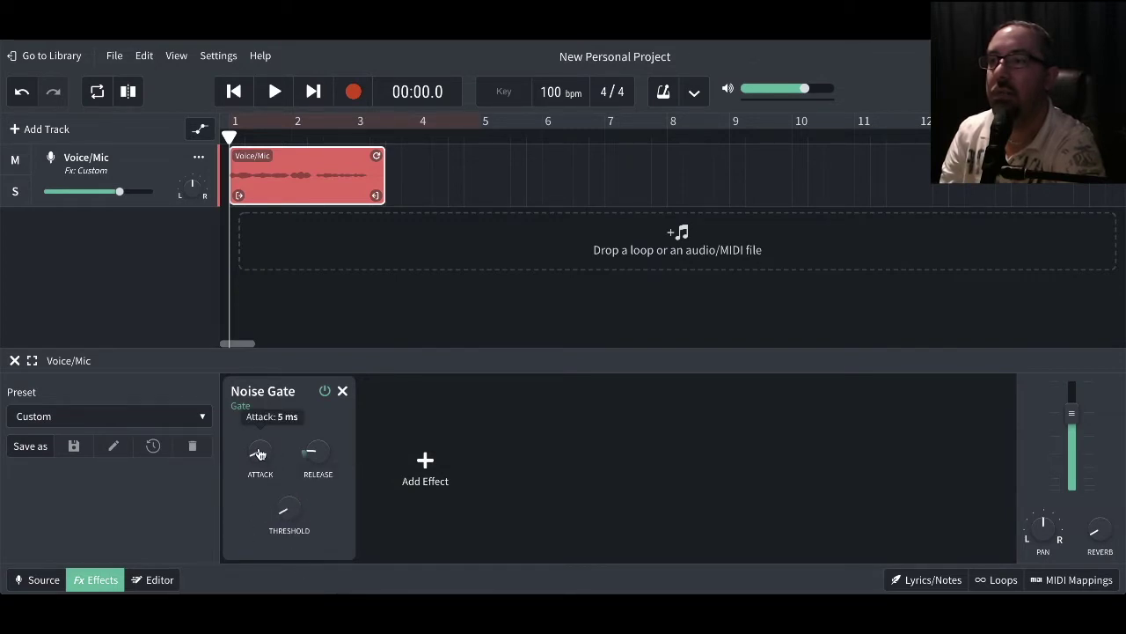
left_click_drag(312, 453, 335, 526)
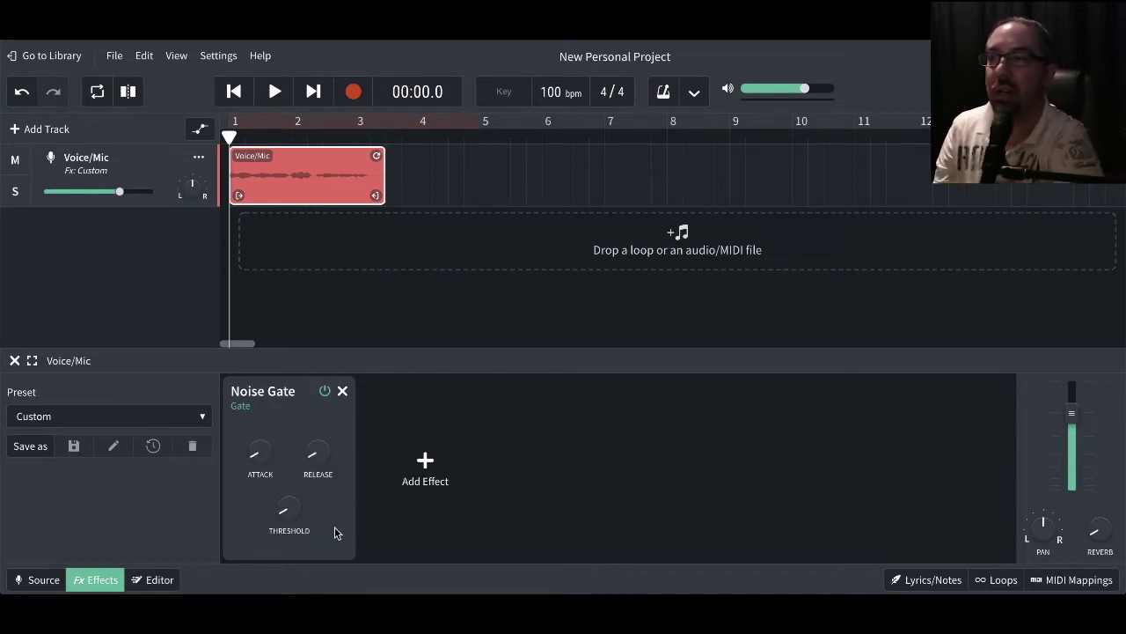
mouse_move(308, 446)
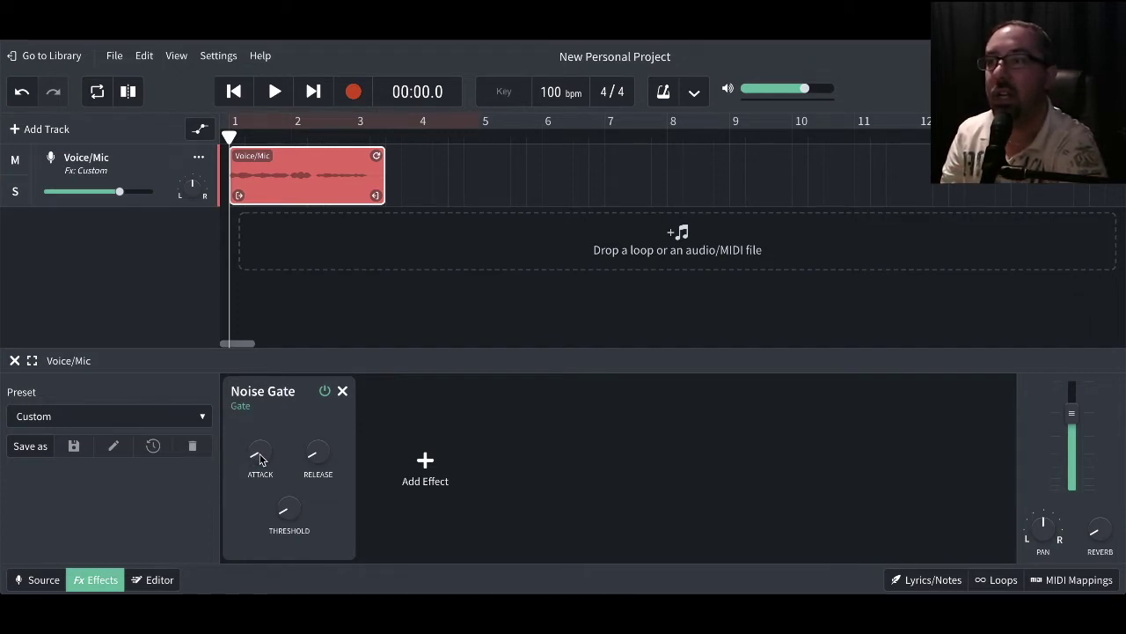
Set the Noise Gate attack to 39 ms and release to 275 ms.
left_click_drag(260, 459, 254, 397)
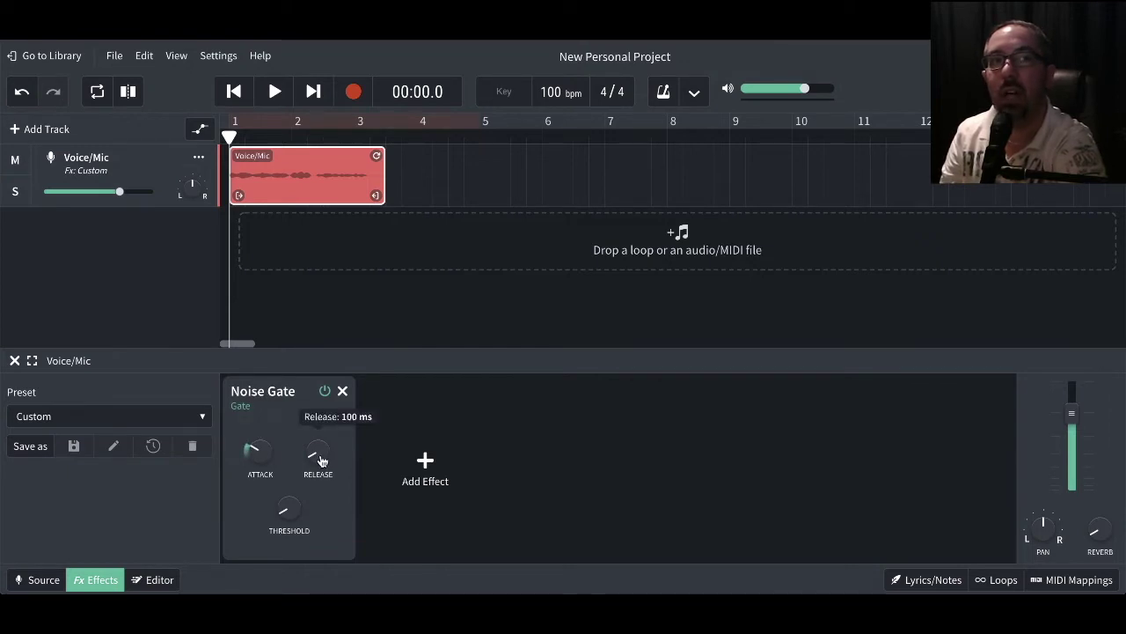
left_click_drag(317, 465, 306, 356)
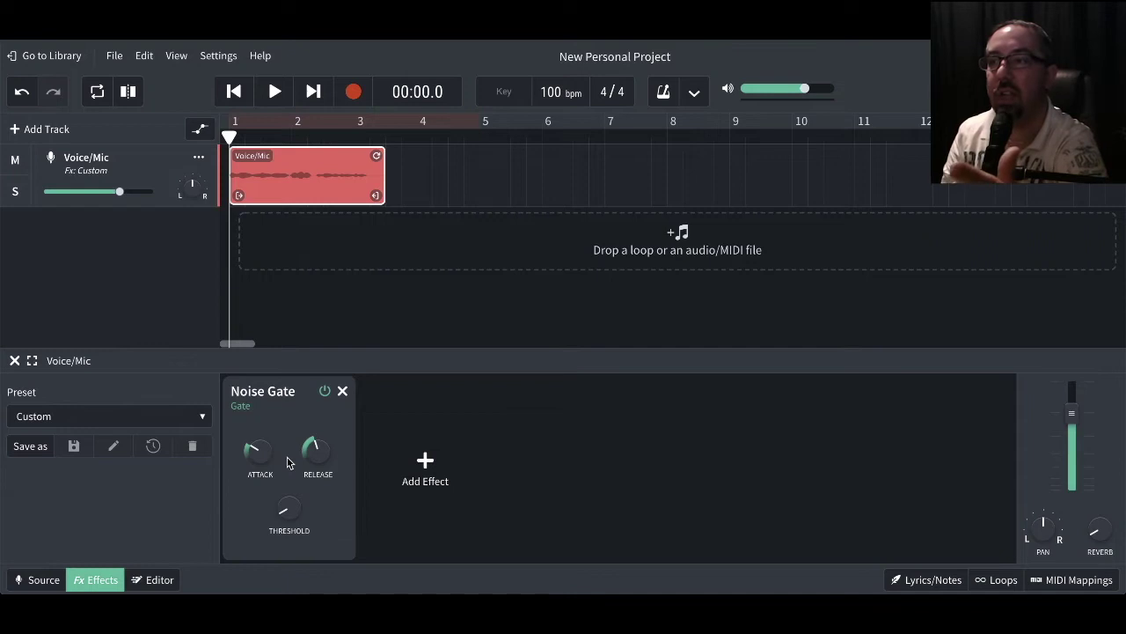
mouse_move(281, 454)
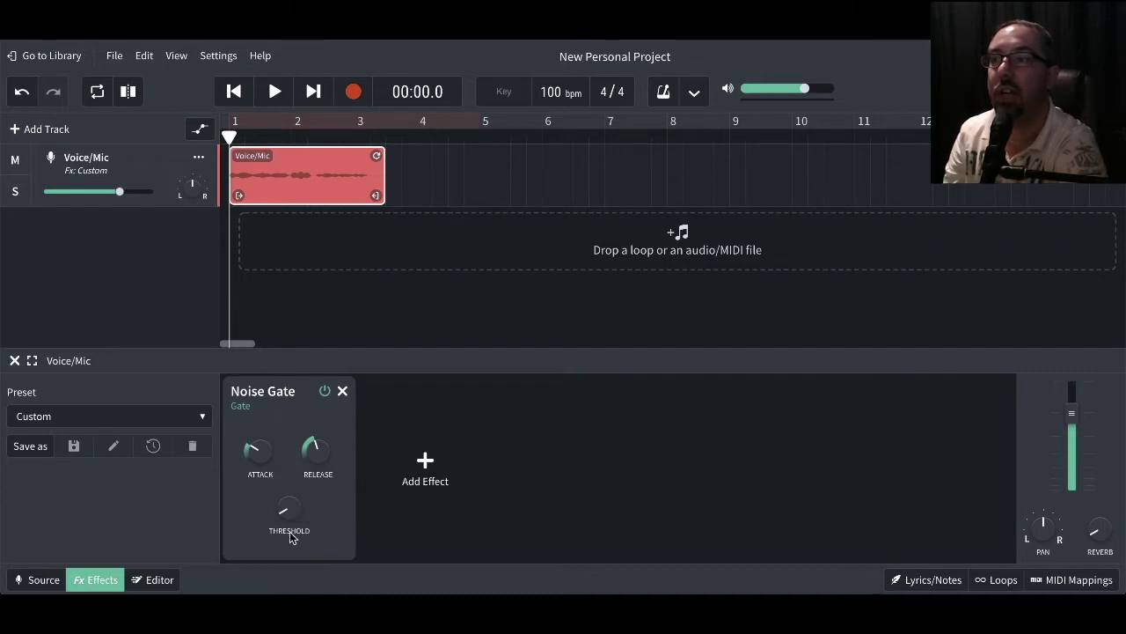
mouse_move(294, 529)
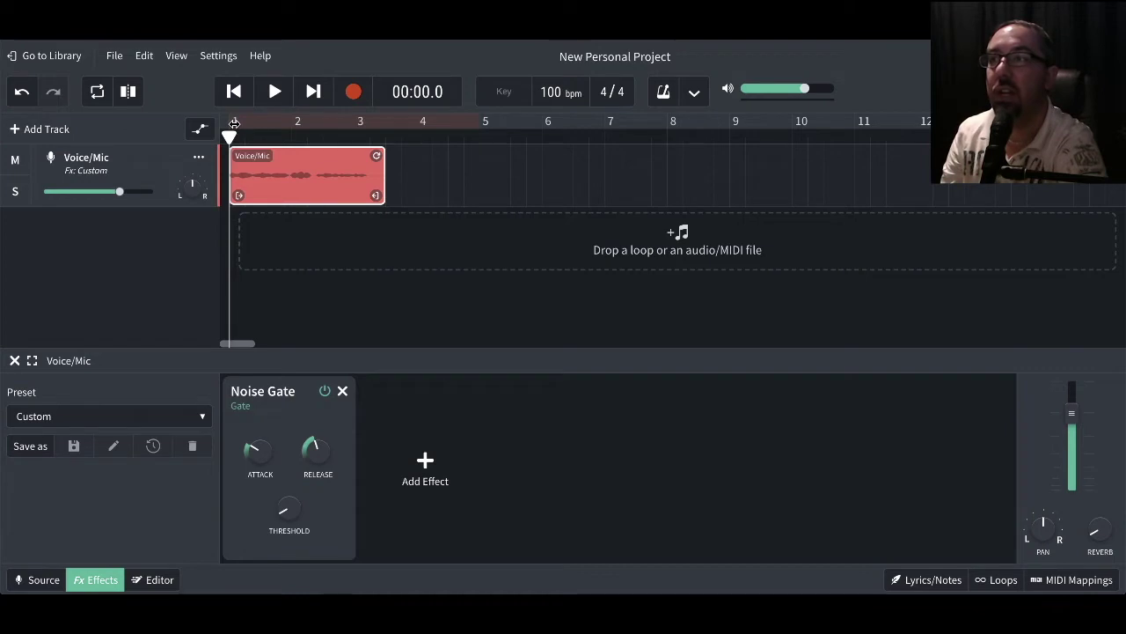
Set a loop region just past the recorded vocal clip and start playback.
left_click_drag(233, 123, 308, 128)
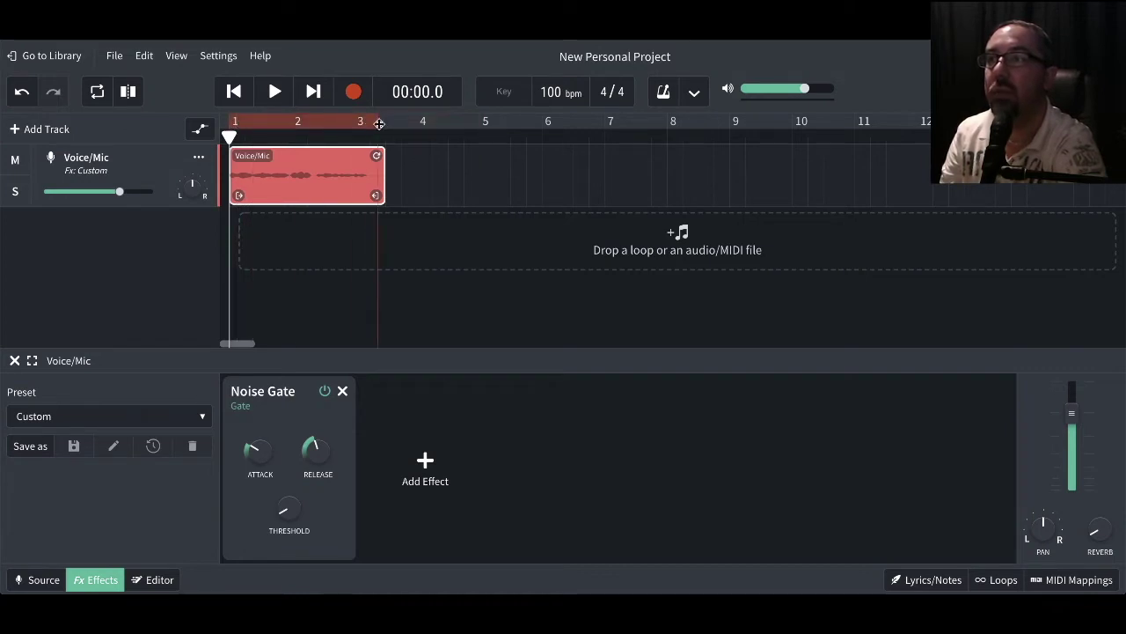
left_click_drag(378, 123, 387, 125)
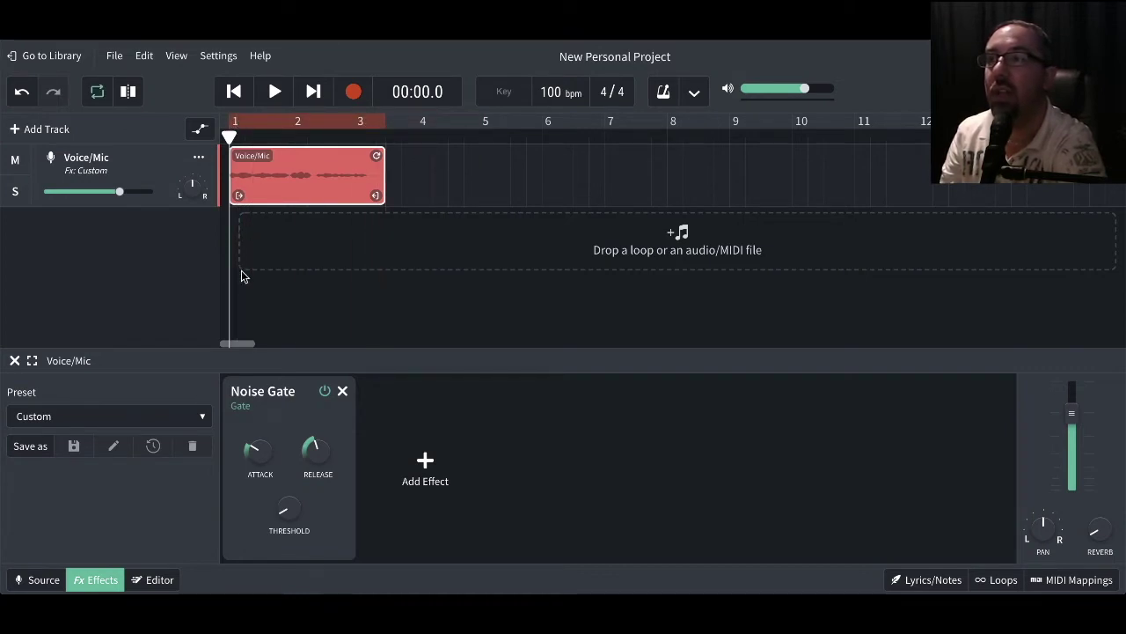
mouse_move(296, 530)
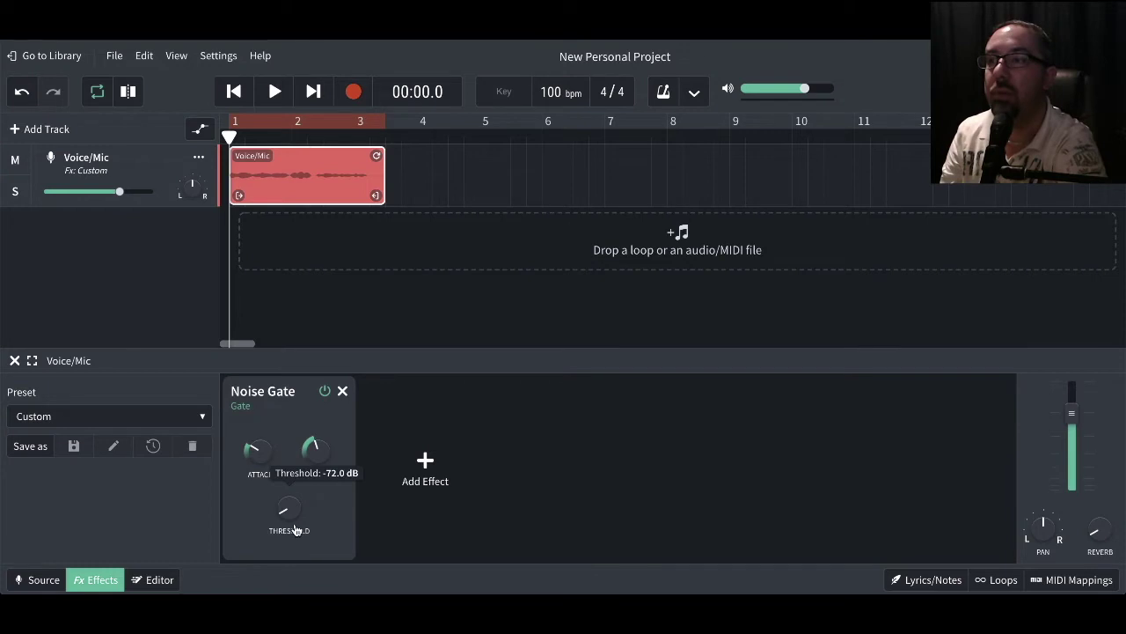
left_click(271, 93)
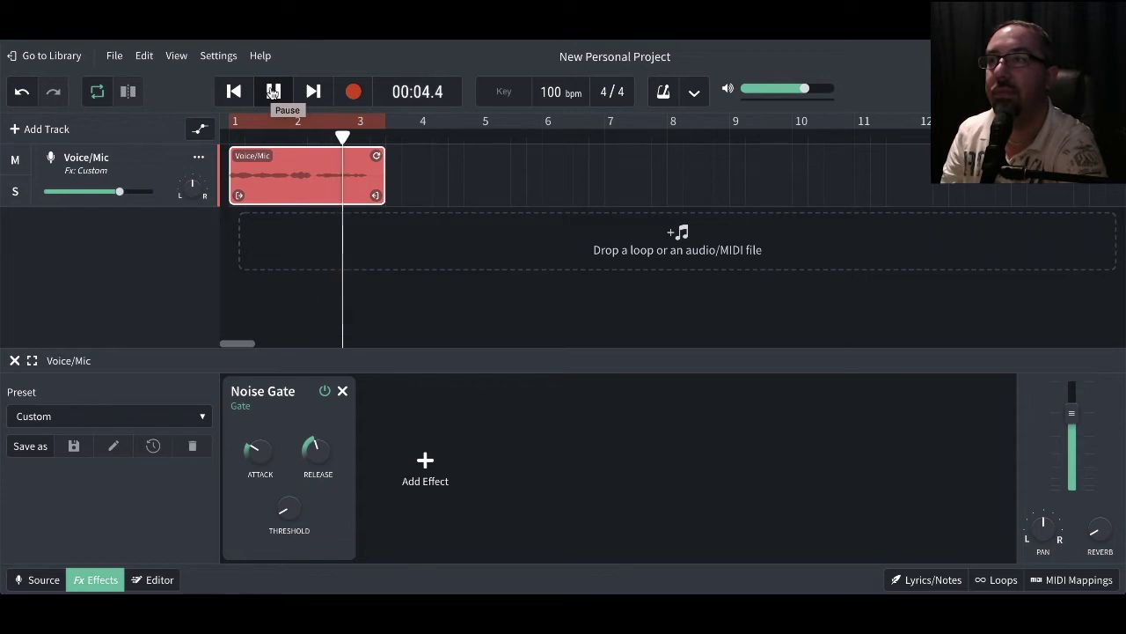
Raise the gate threshold stepwise from -72 dB to about -24 dB while listening, then pause.
mouse_move(284, 509)
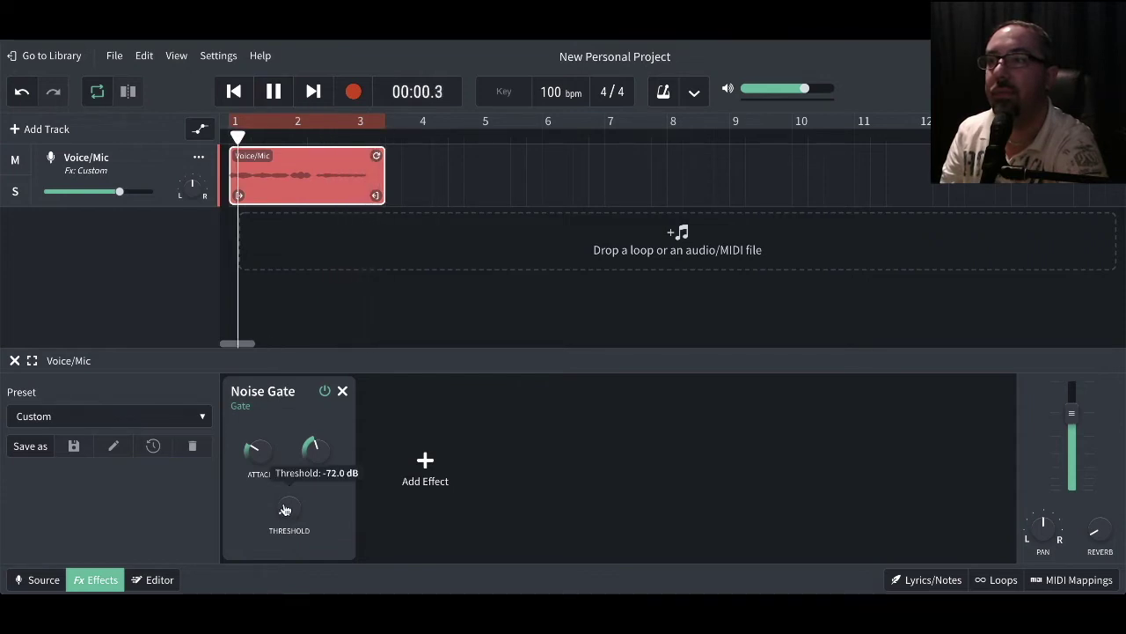
left_click_drag(285, 509, 253, 468)
mouse_move(302, 506)
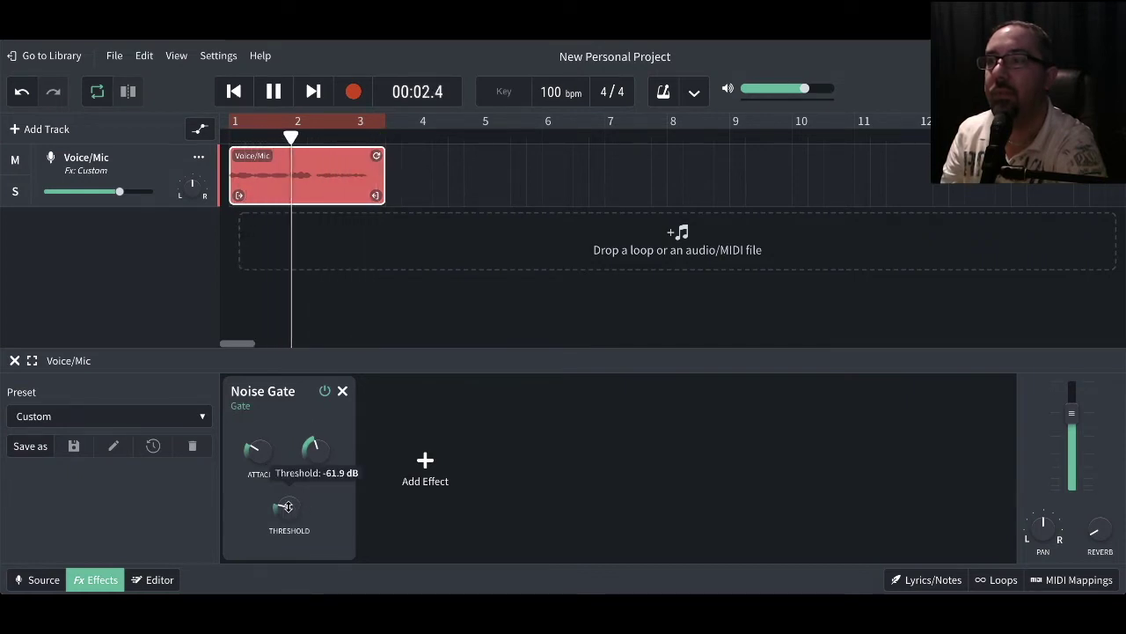
left_click_drag(288, 507, 282, 460)
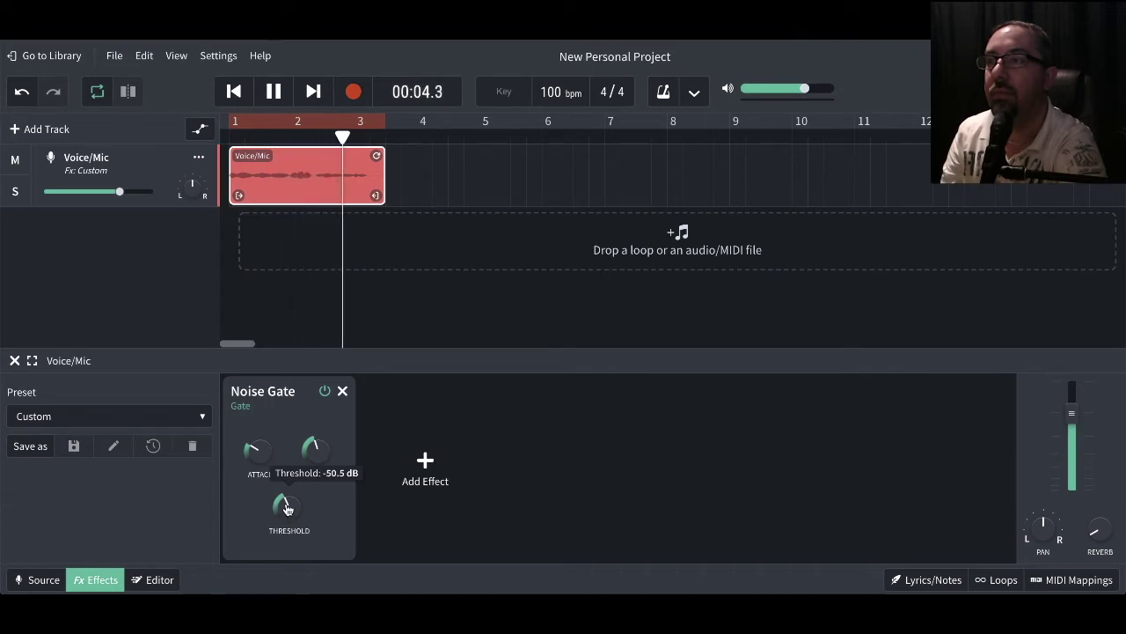
left_click_drag(286, 509, 283, 497)
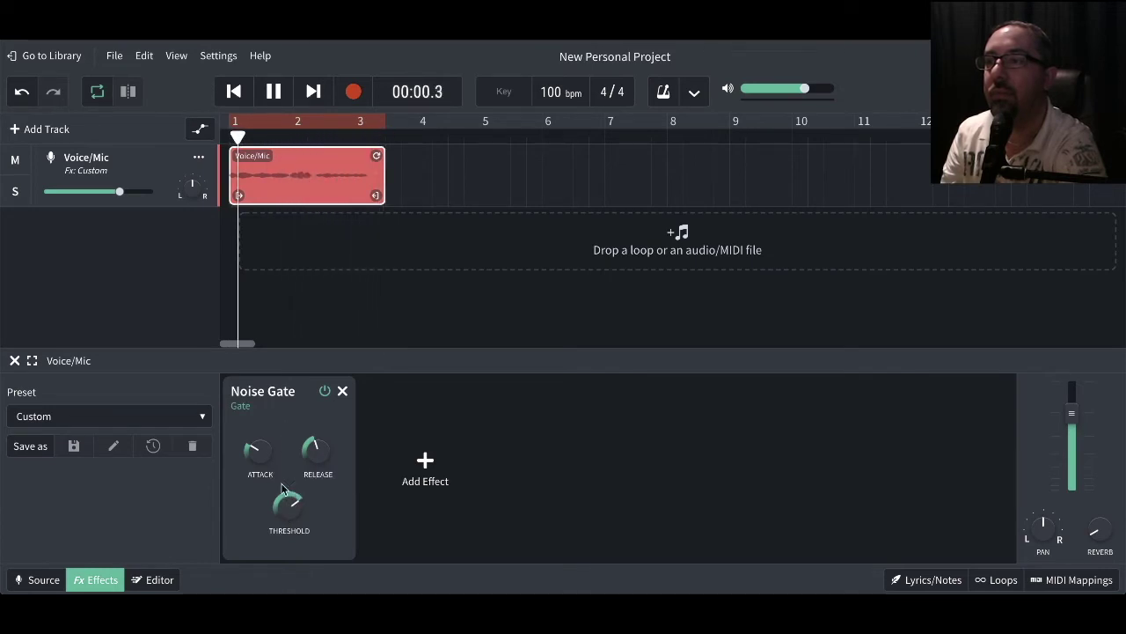
mouse_move(281, 496)
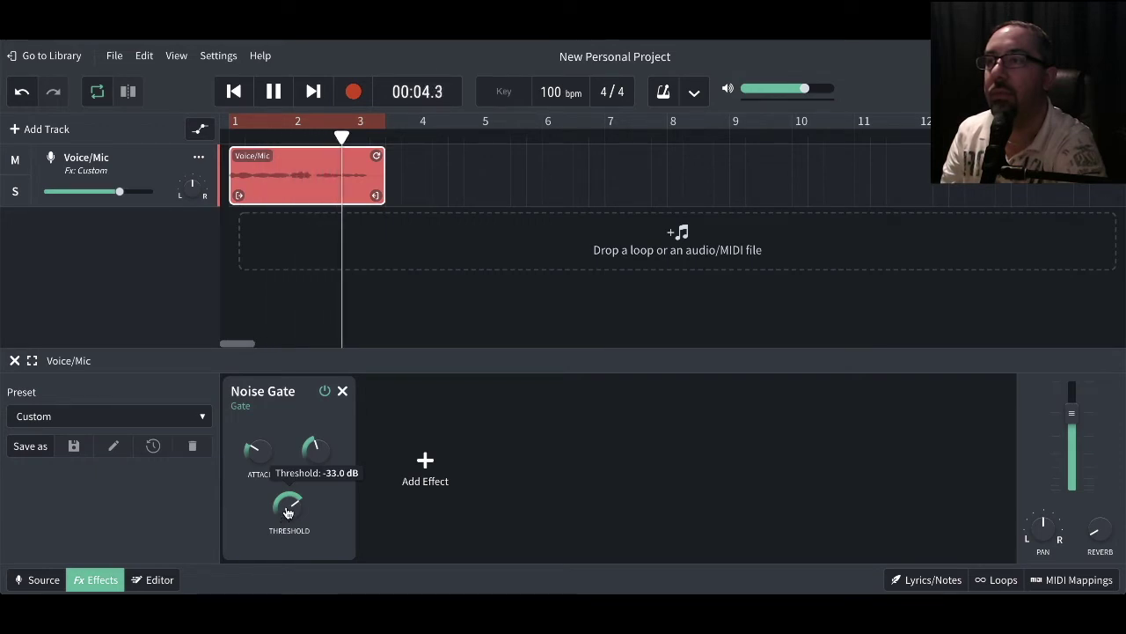
left_click_drag(287, 512, 281, 468)
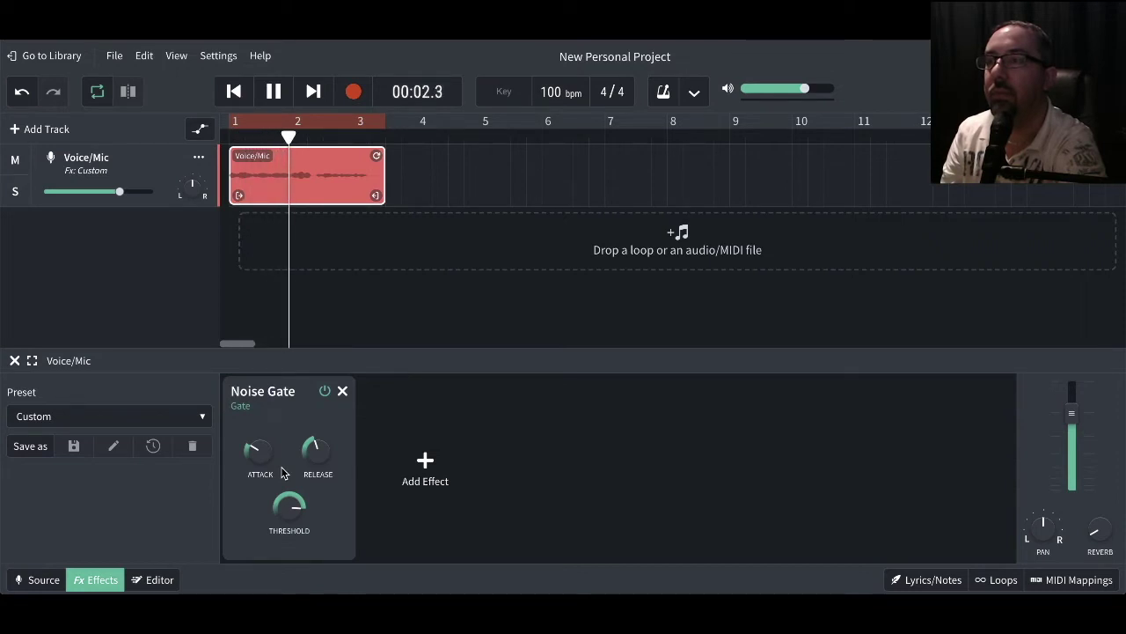
left_click(273, 91)
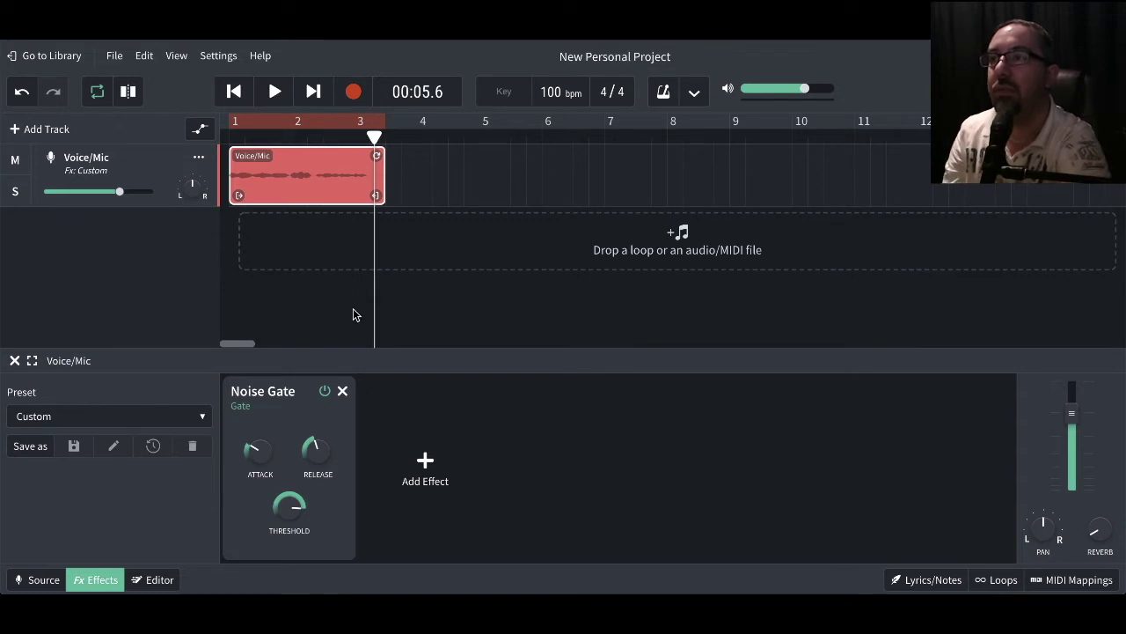
Lower the gate threshold to around -50 dB and briefly check the Voice/Mic source settings.
mouse_move(290, 511)
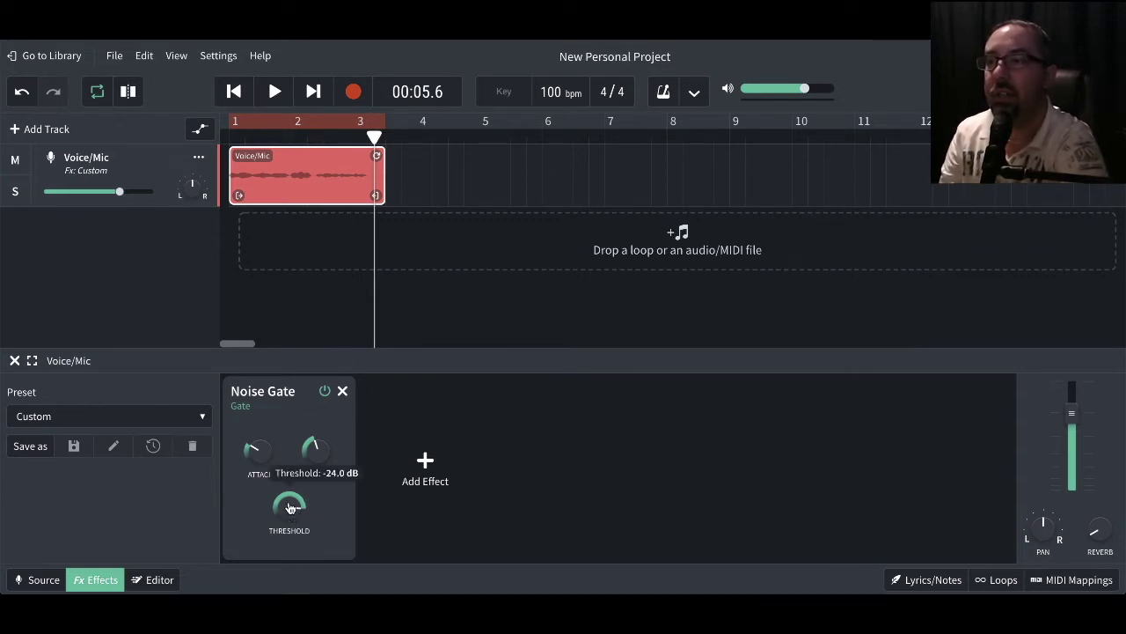
left_click_drag(289, 524, 289, 563)
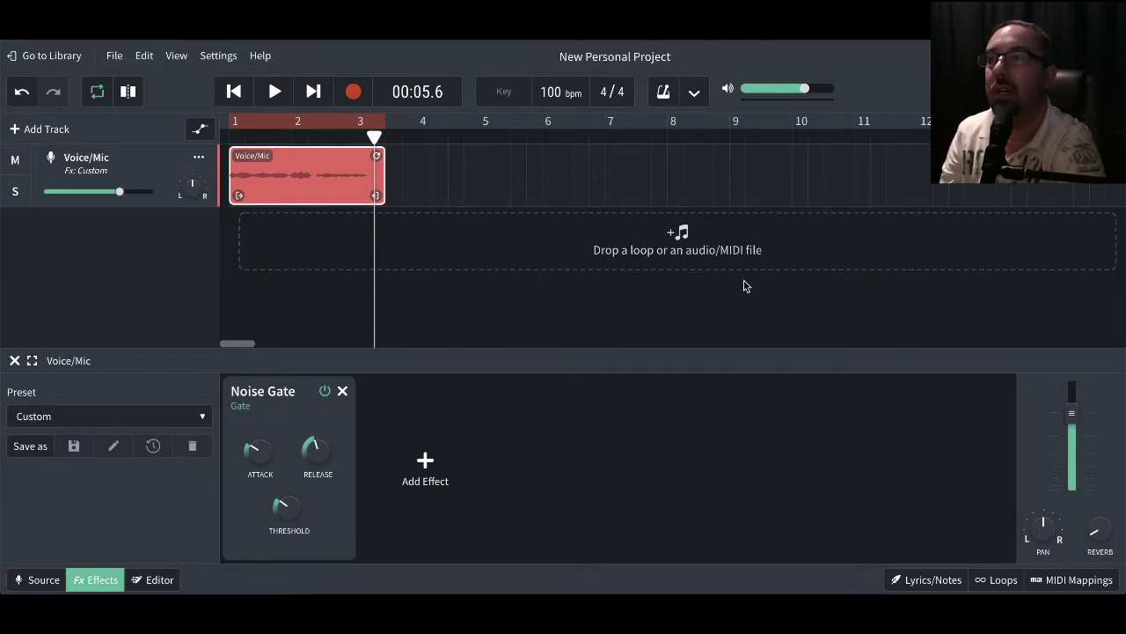
left_click(42, 579)
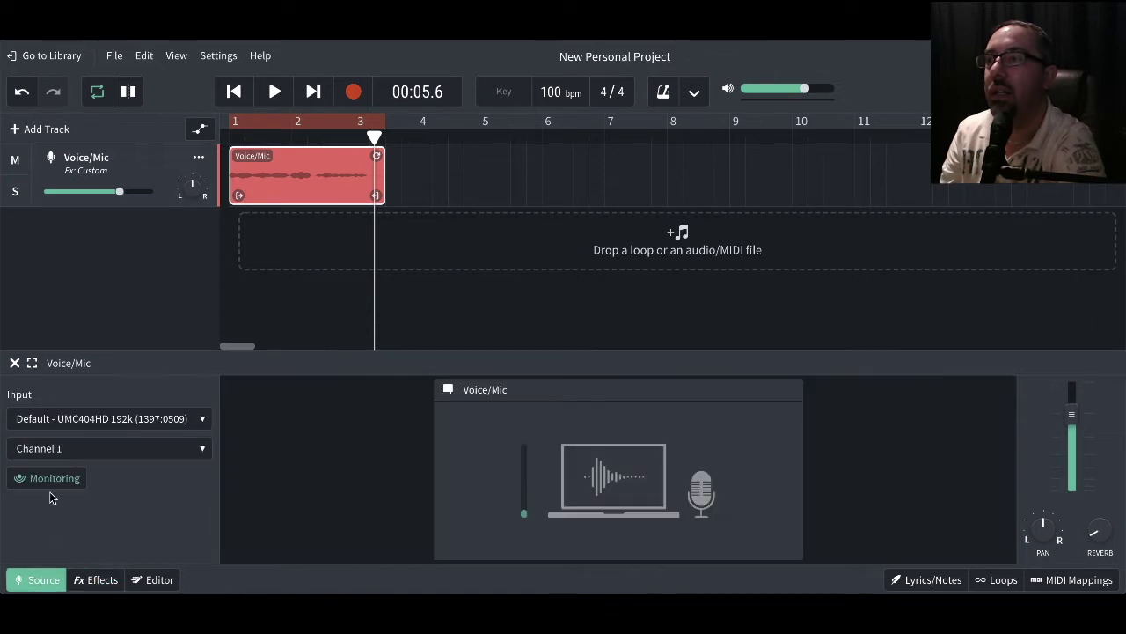
left_click(95, 580)
Sweep the threshold between -24 and -51 dB, settle near -39 dB, and audition from the start.
mouse_move(293, 509)
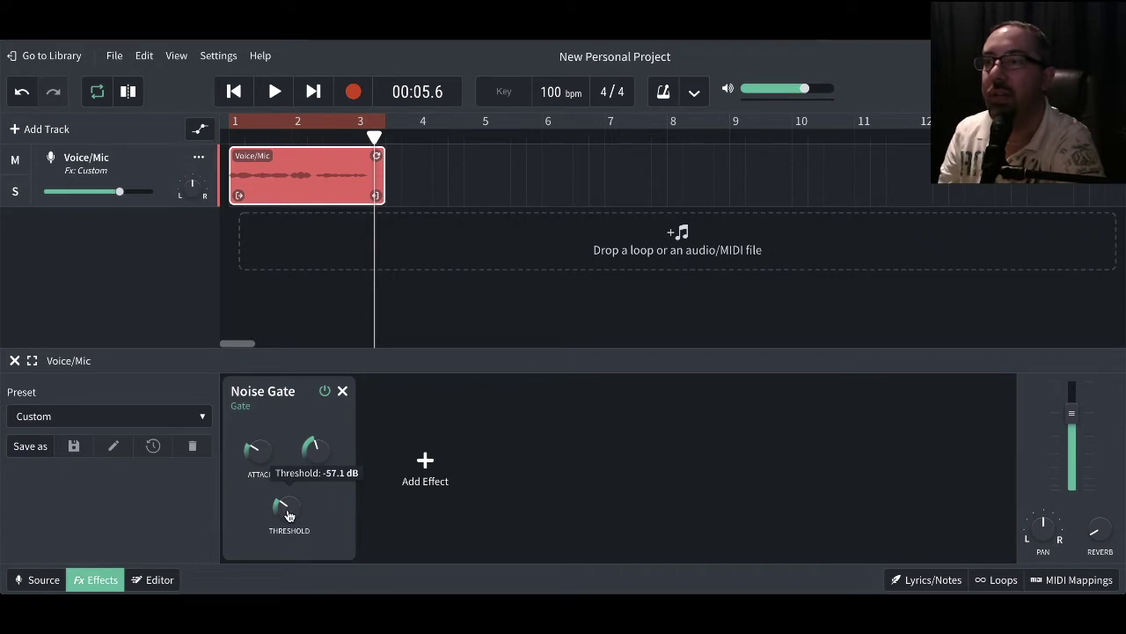
left_click_drag(288, 510, 295, 394)
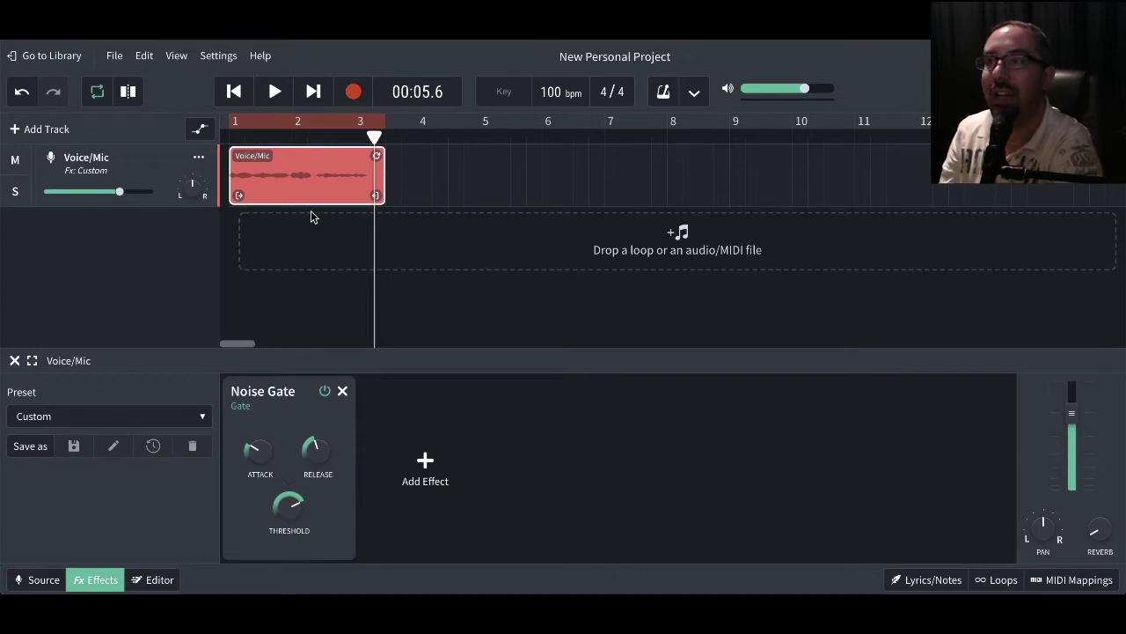
mouse_move(306, 510)
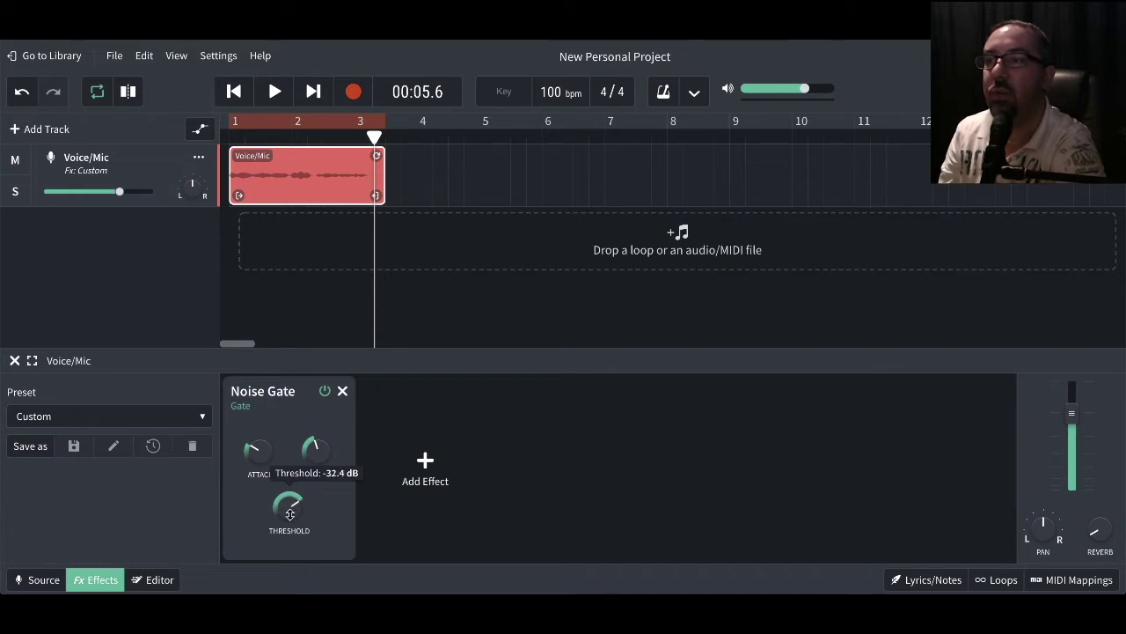
left_click_drag(290, 514, 284, 576)
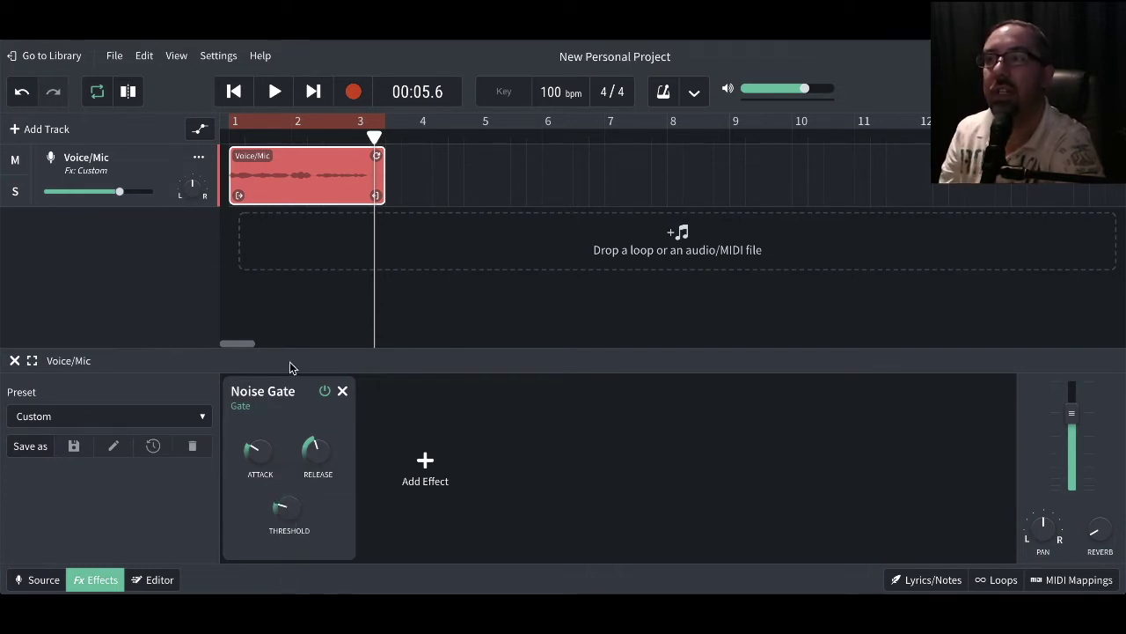
left_click_drag(288, 469, 292, 406)
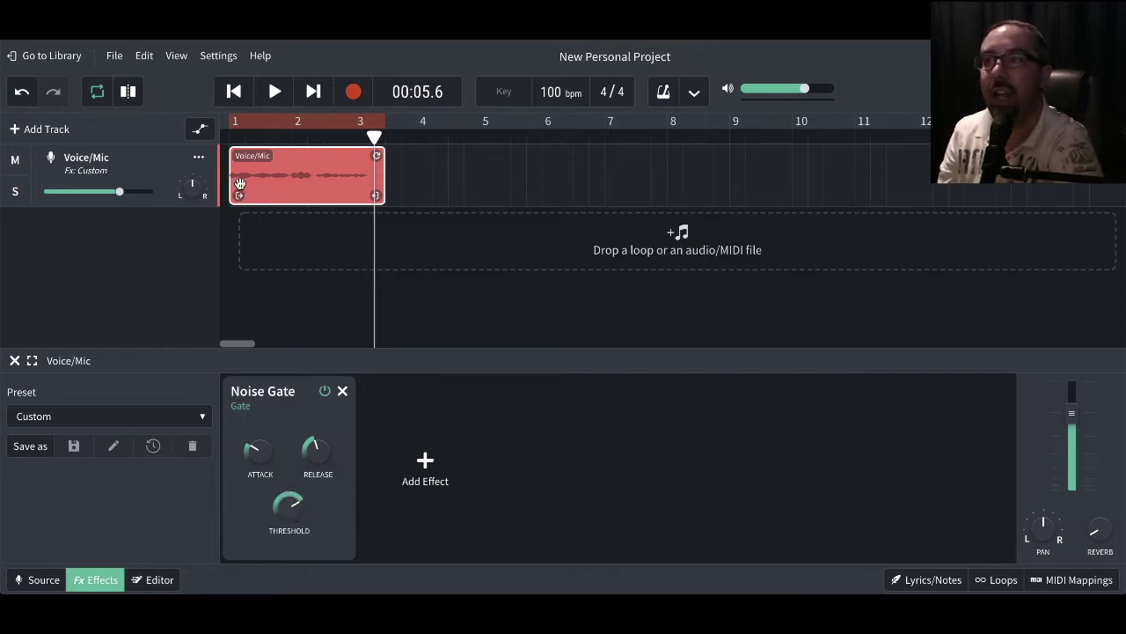
left_click(234, 94)
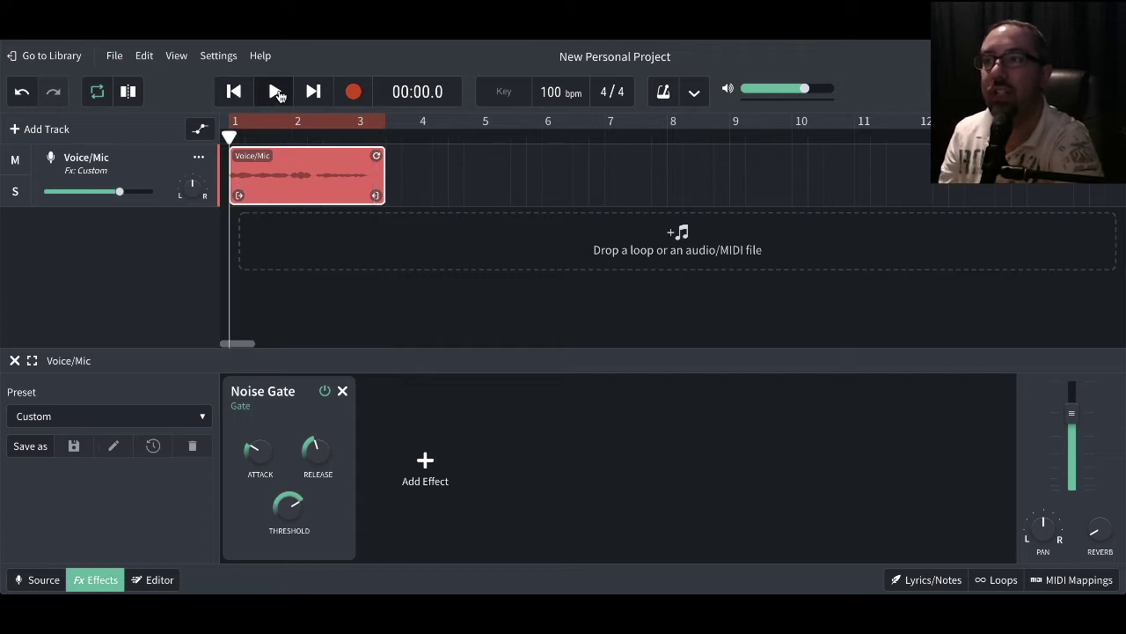
left_click(275, 92)
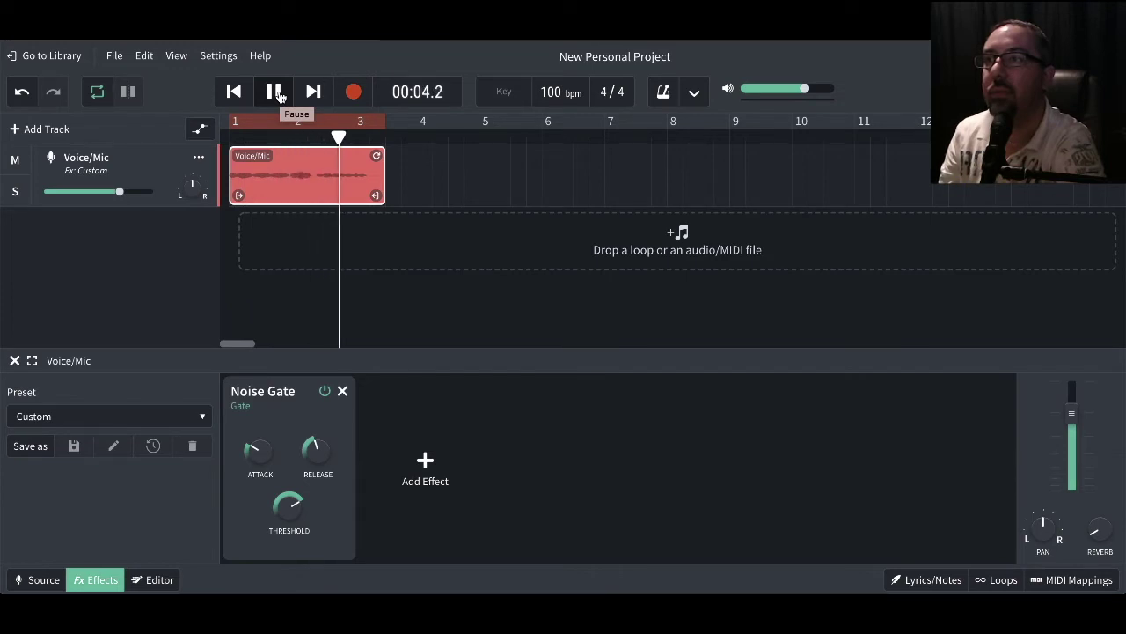
left_click(276, 93)
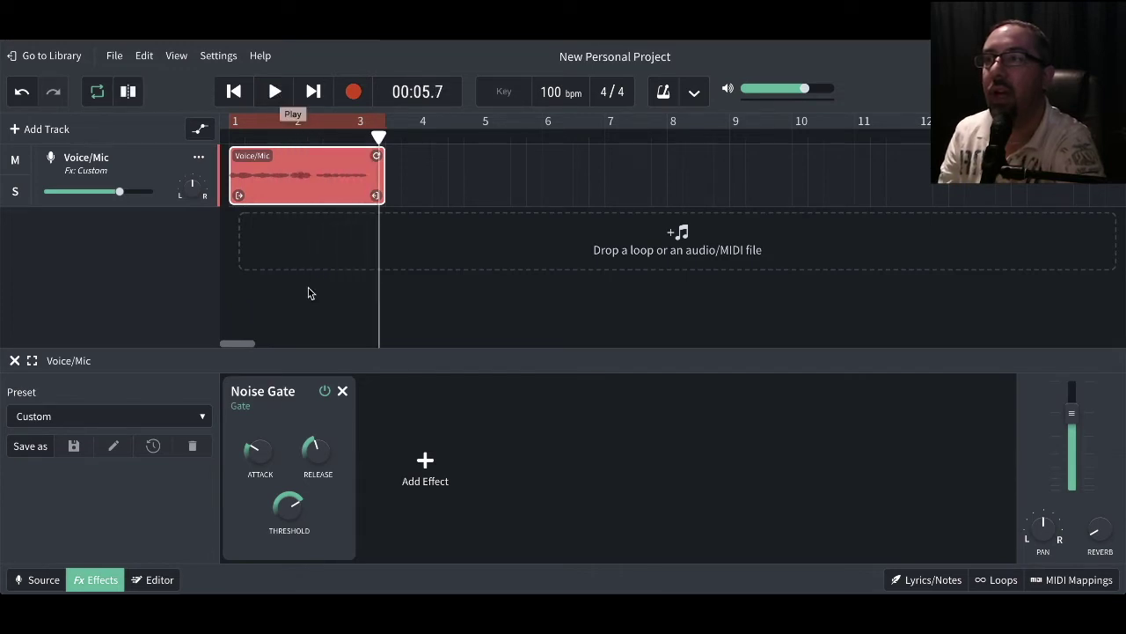
Set the threshold to about -45 dB, replay from the start, then mute the Voice/Mic track.
mouse_move(296, 510)
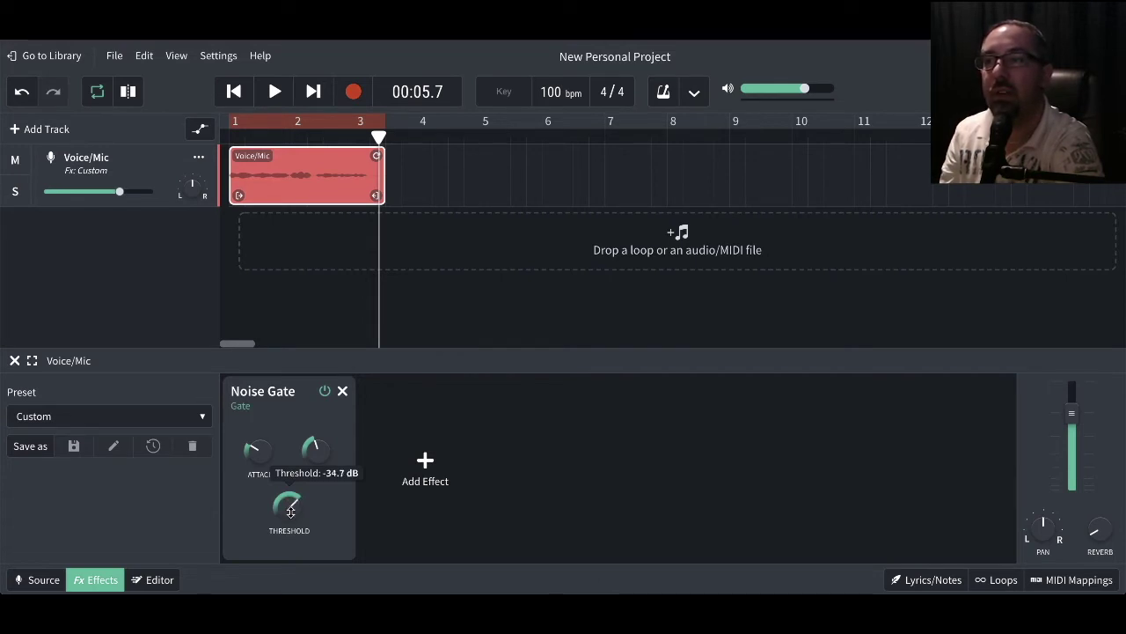
left_click_drag(294, 546, 295, 558)
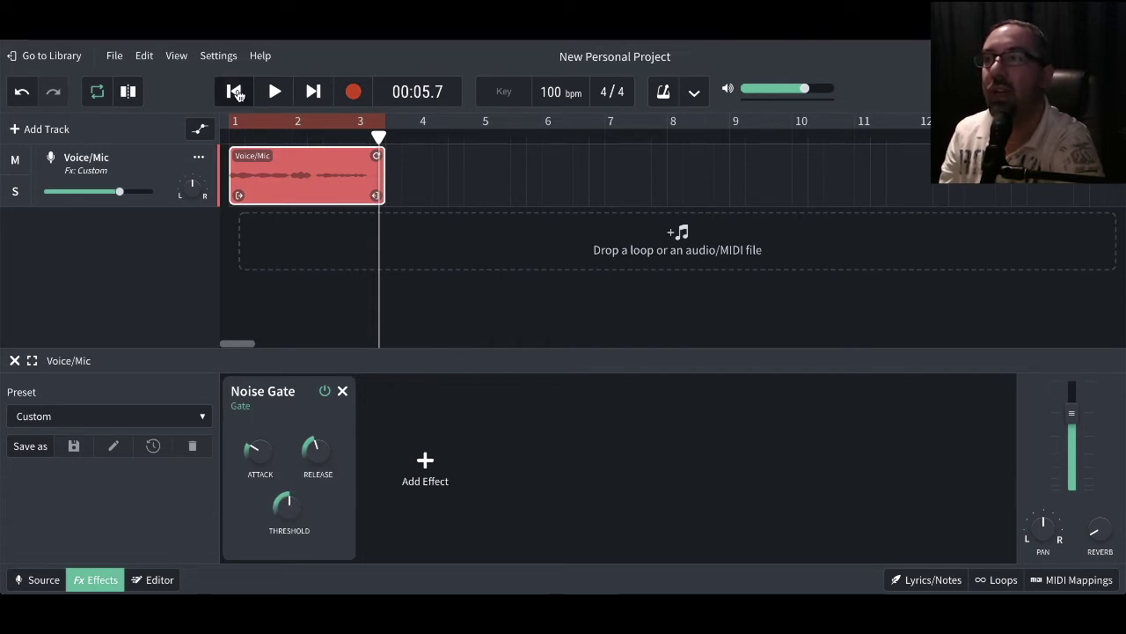
left_click(234, 91)
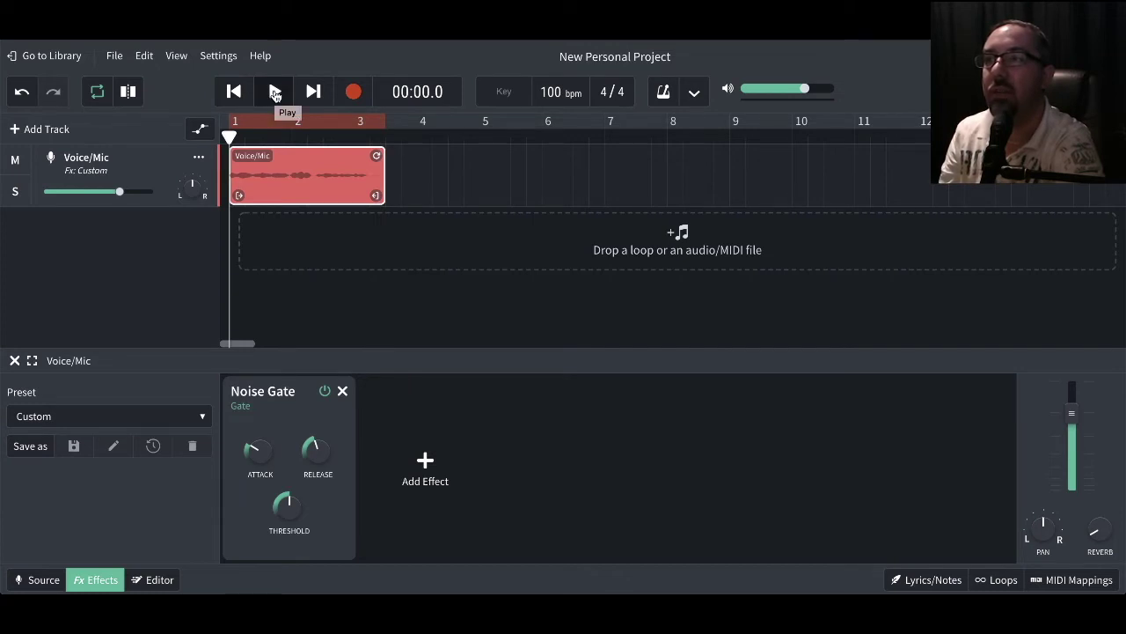
left_click(275, 93)
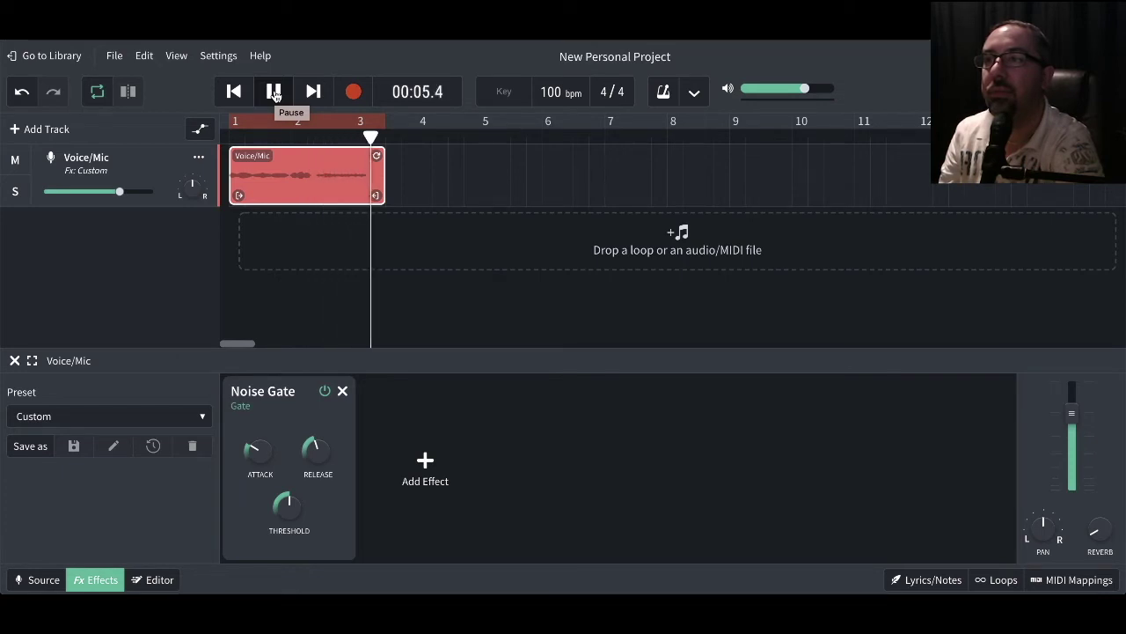
left_click(273, 93)
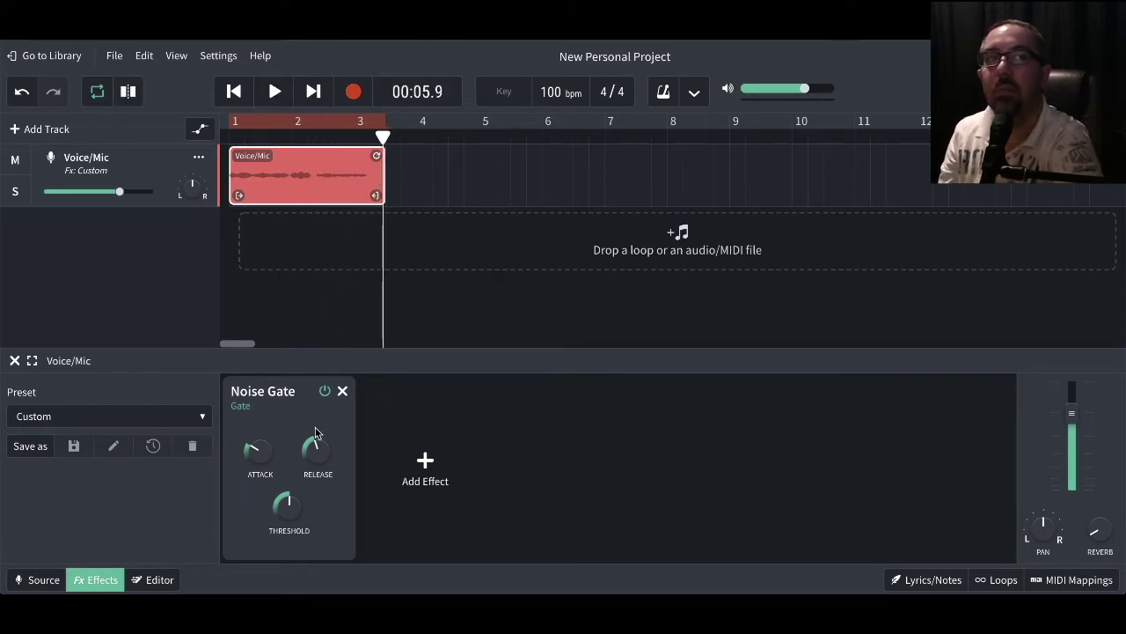
mouse_move(296, 501)
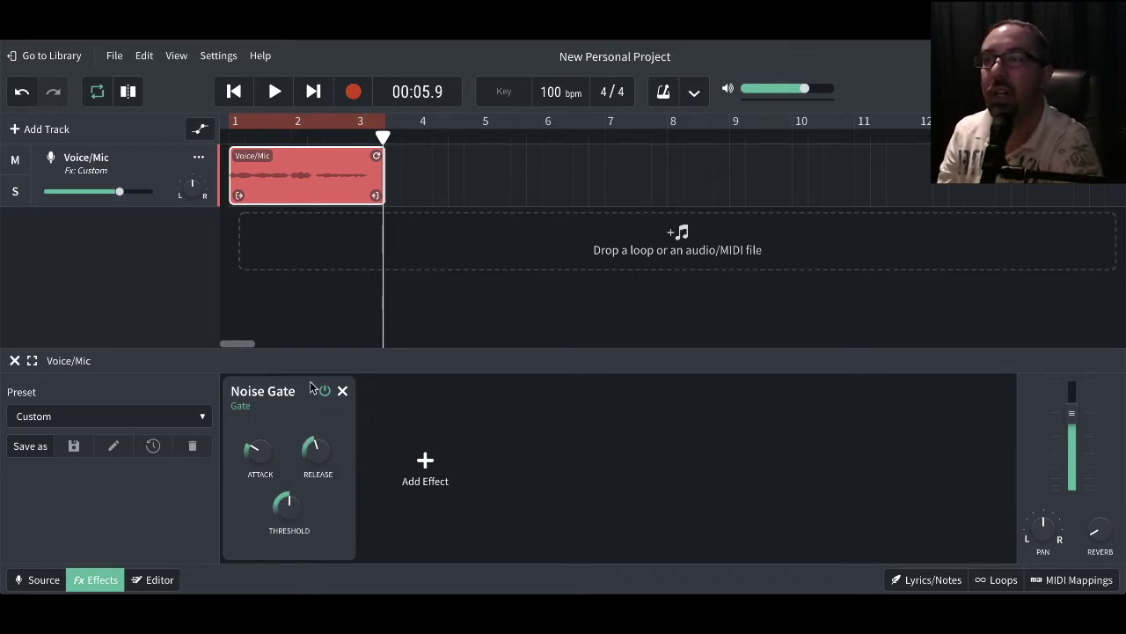
left_click(15, 161)
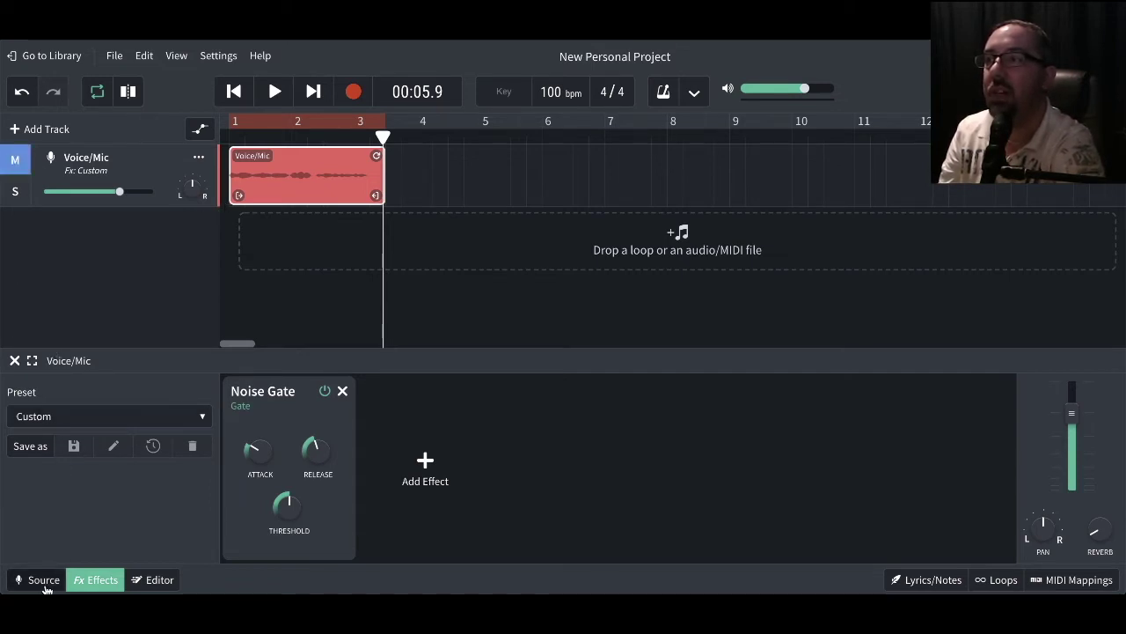
Add a Guitar track on input Channel 2 with monitoring on, and rewind to the start.
left_click(47, 130)
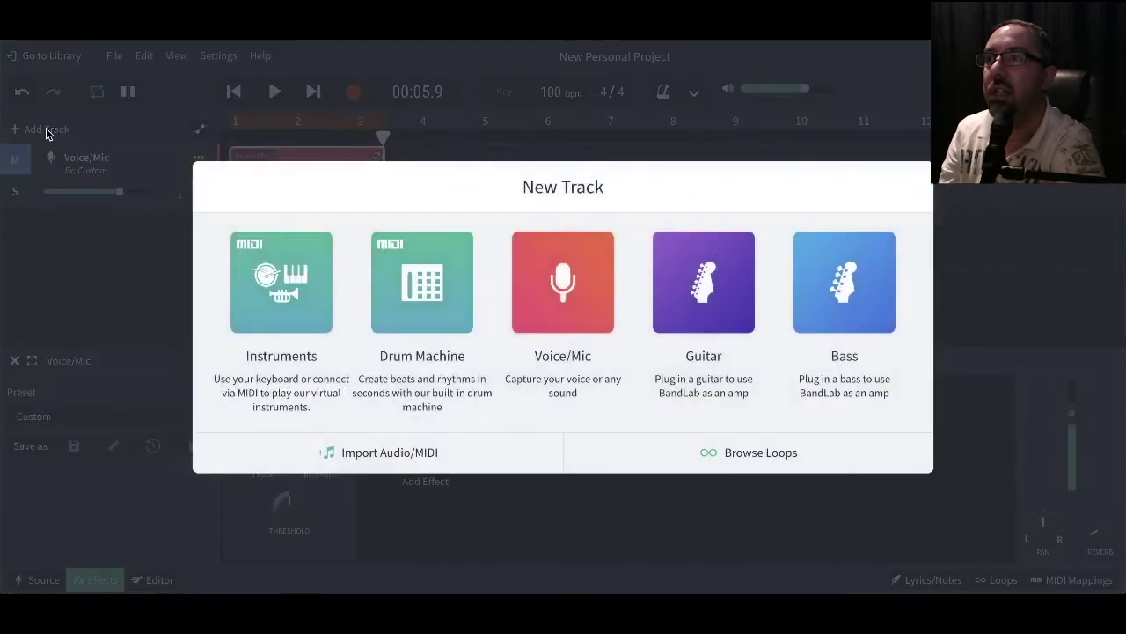
left_click(713, 282)
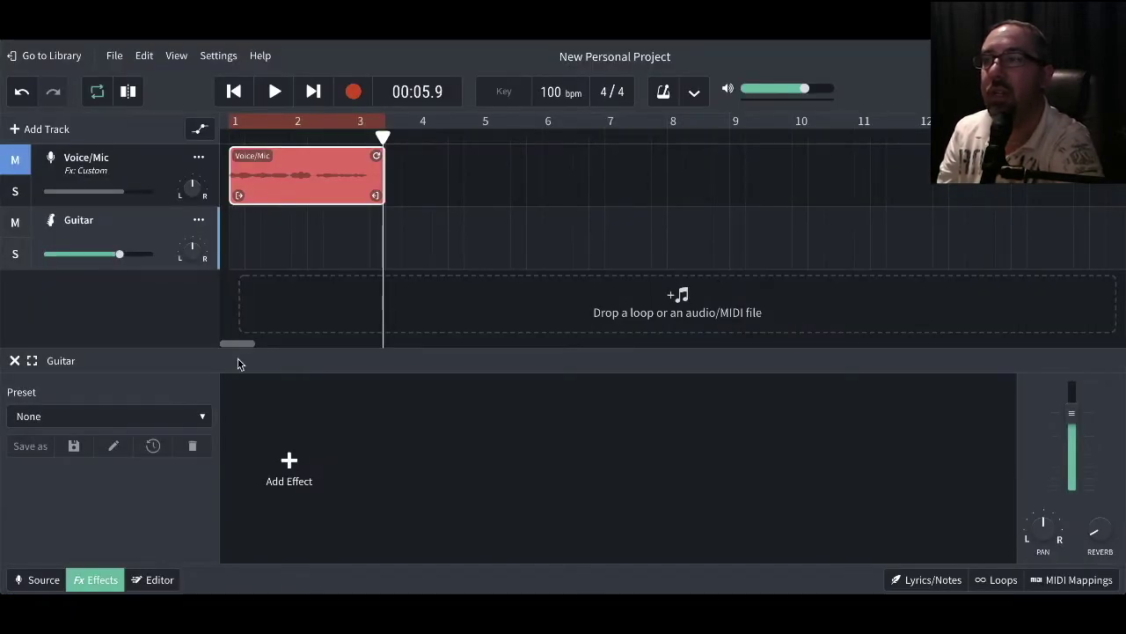
left_click(38, 578)
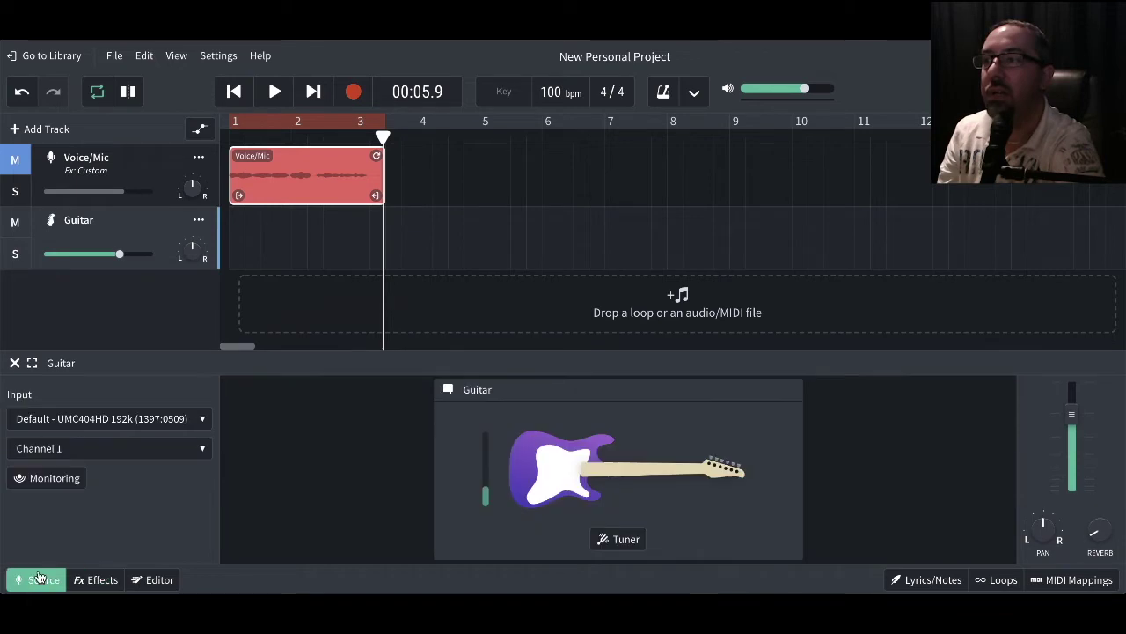
left_click(76, 451)
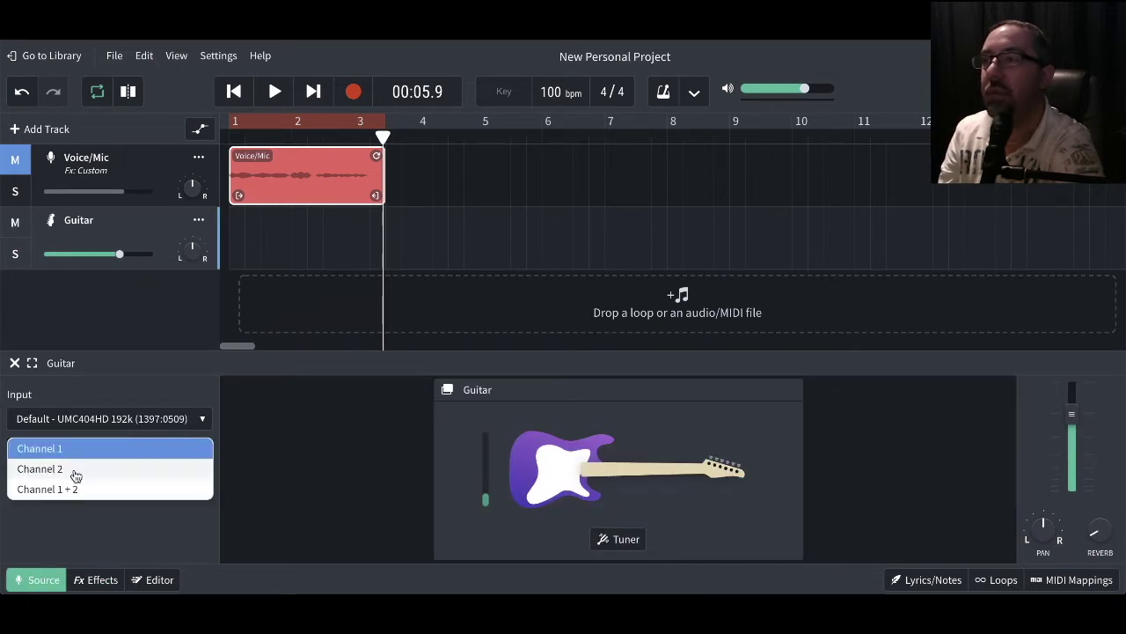
left_click(75, 471)
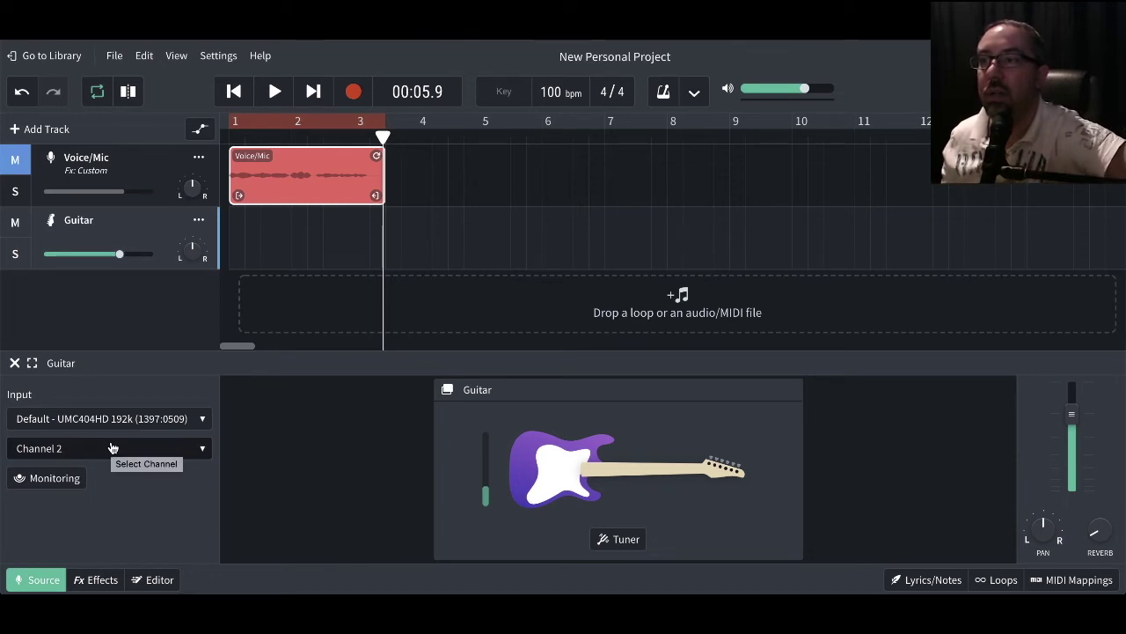
left_click(56, 479)
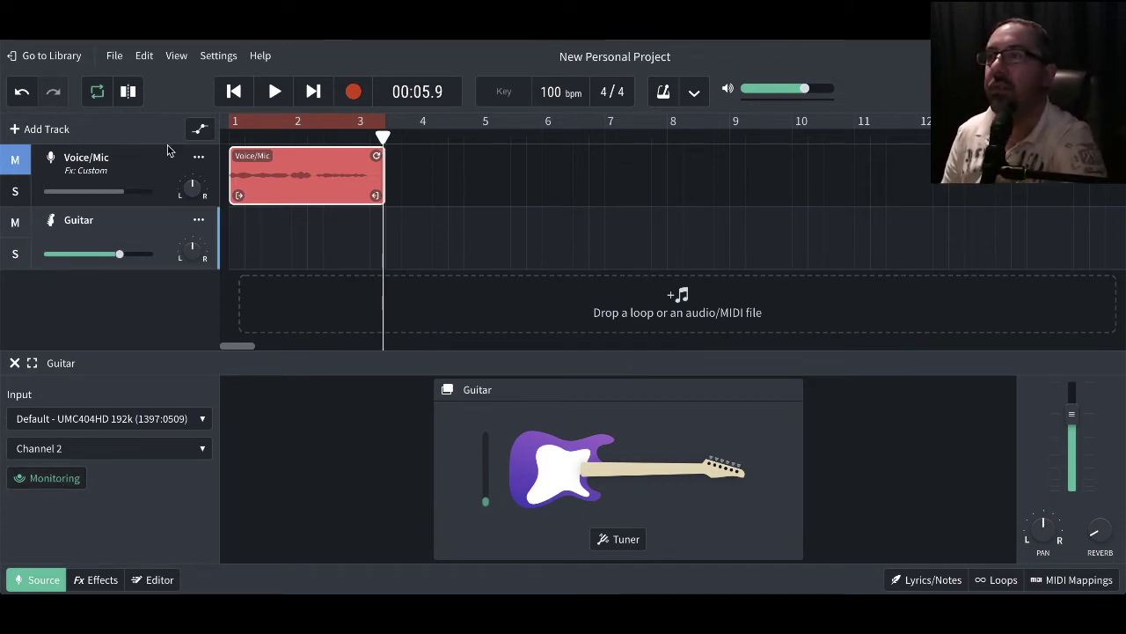
left_click(234, 94)
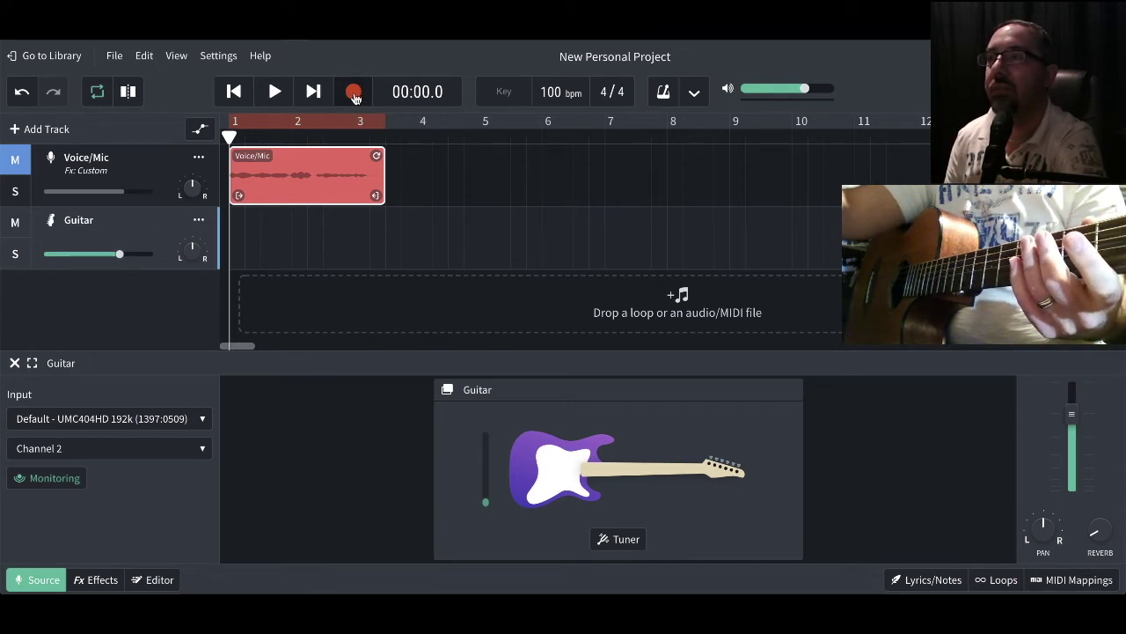
Record a roughly 21-second guitar take spanning bars 1 to 10 on the Guitar track.
left_click(354, 93)
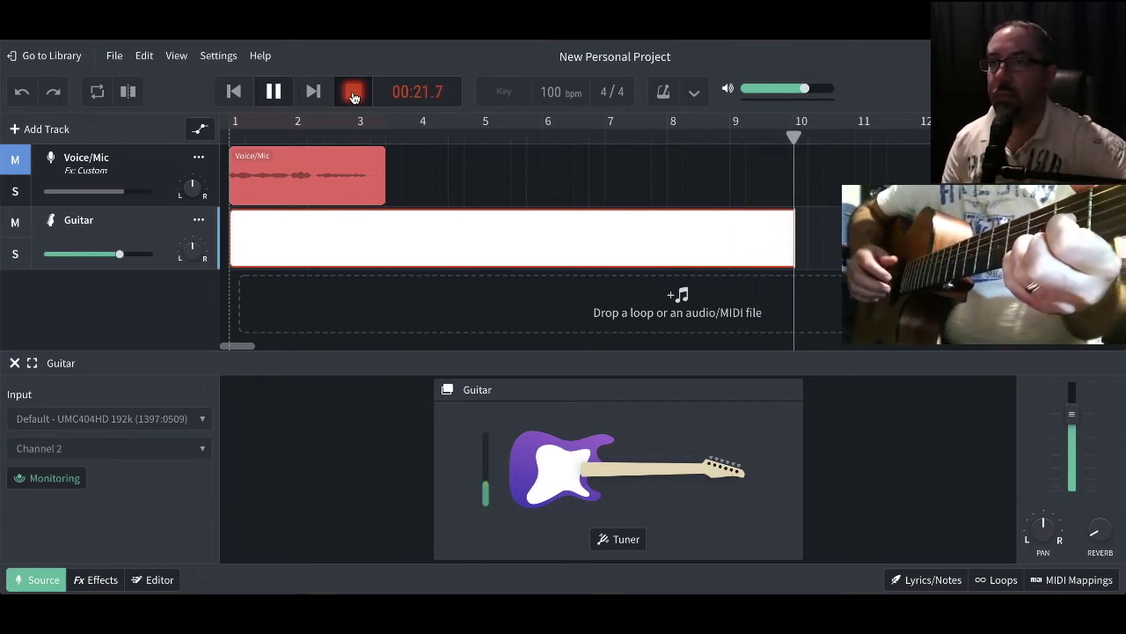
left_click(353, 93)
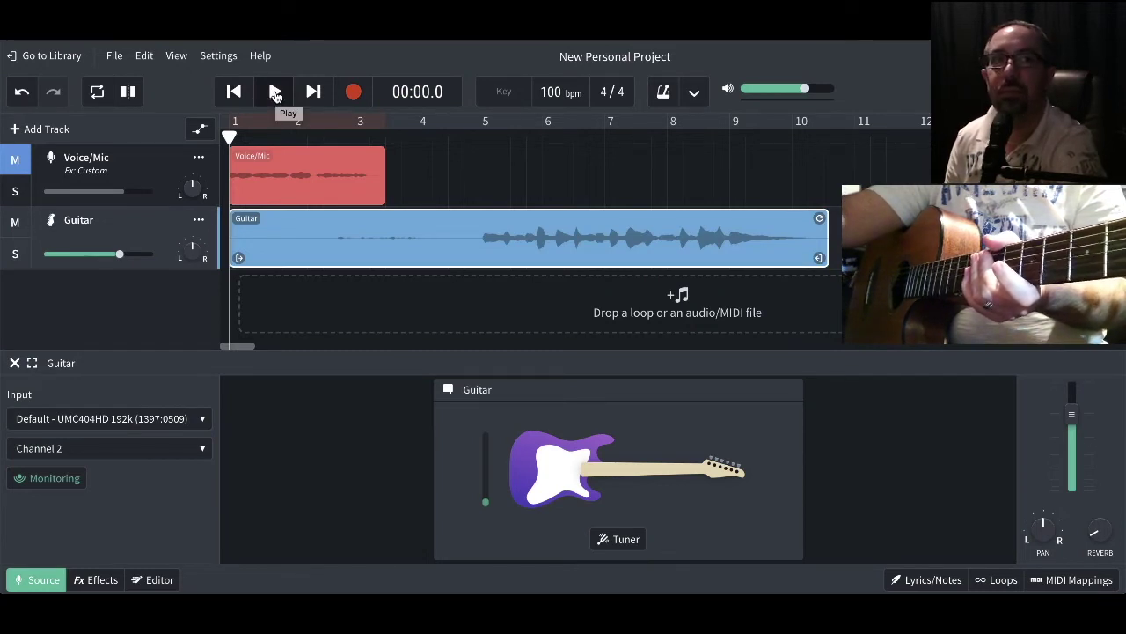
Play the new guitar take, open its clip in the Editor, then stop and rewind to the start.
left_click(275, 93)
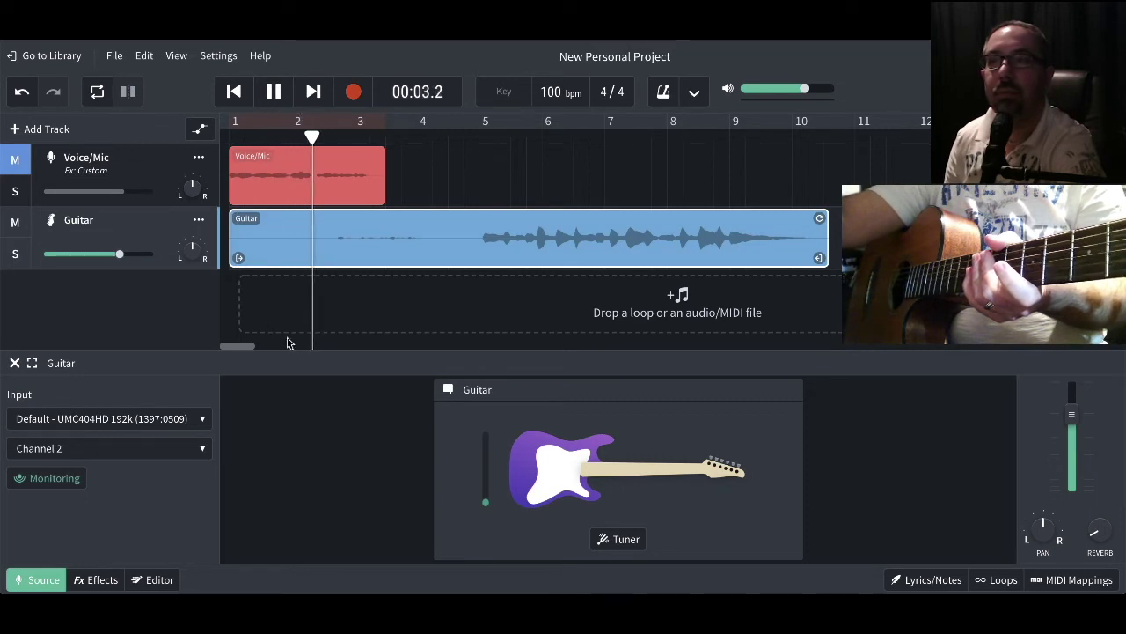
double_click(346, 240)
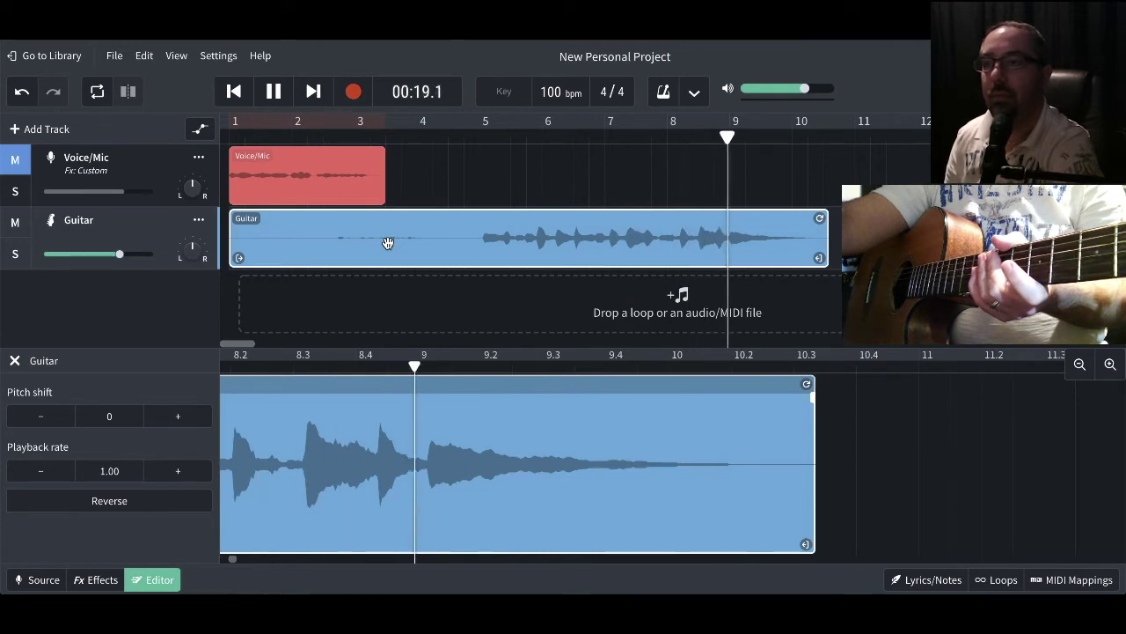
key("space")
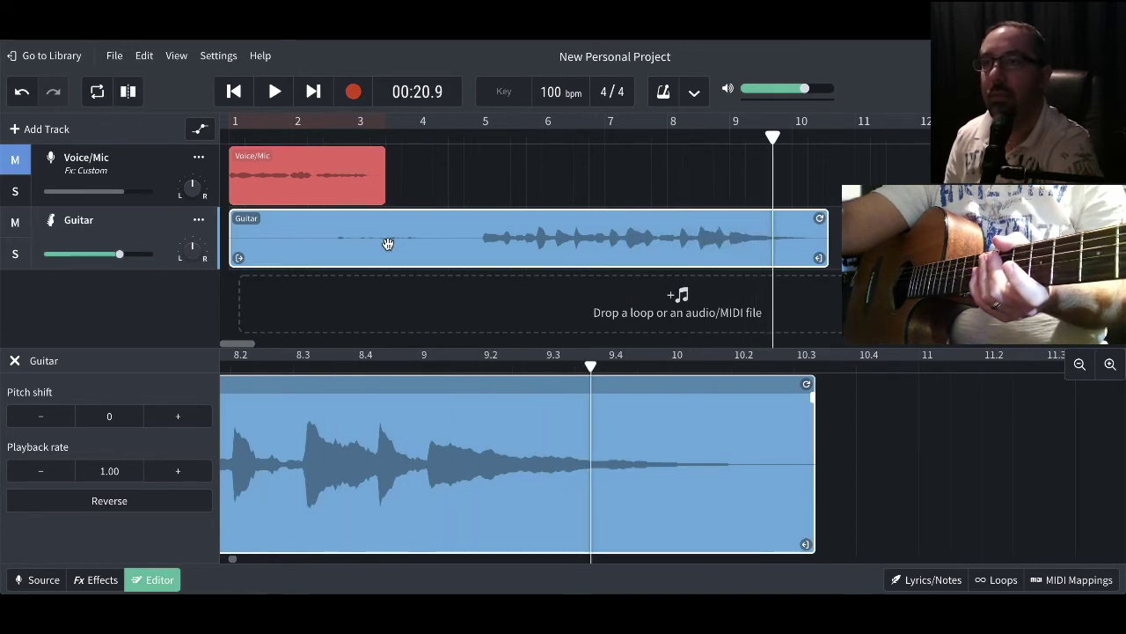
scroll(435, 415, "left", 10)
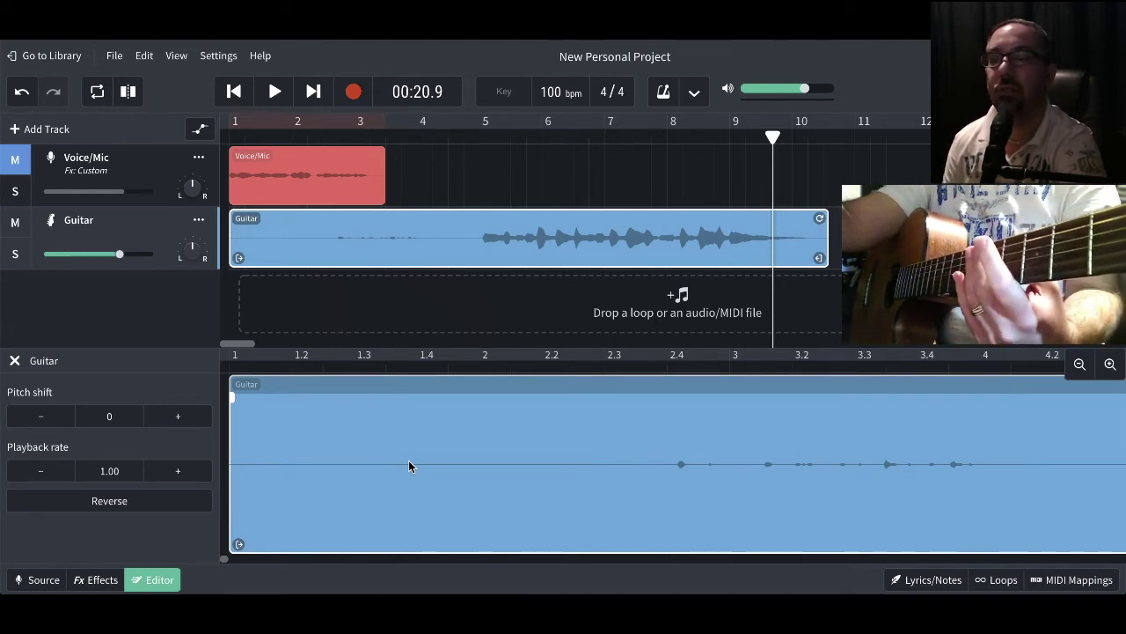
left_click(235, 93)
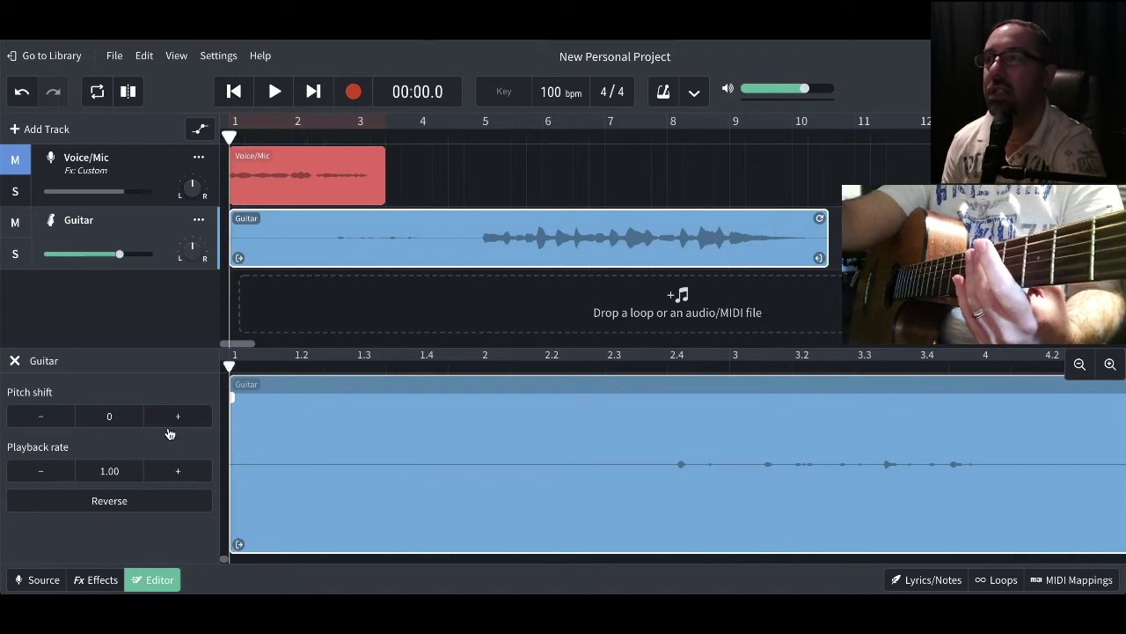
Add a Dynamics > Noise Gate effect to the Guitar track.
left_click(97, 581)
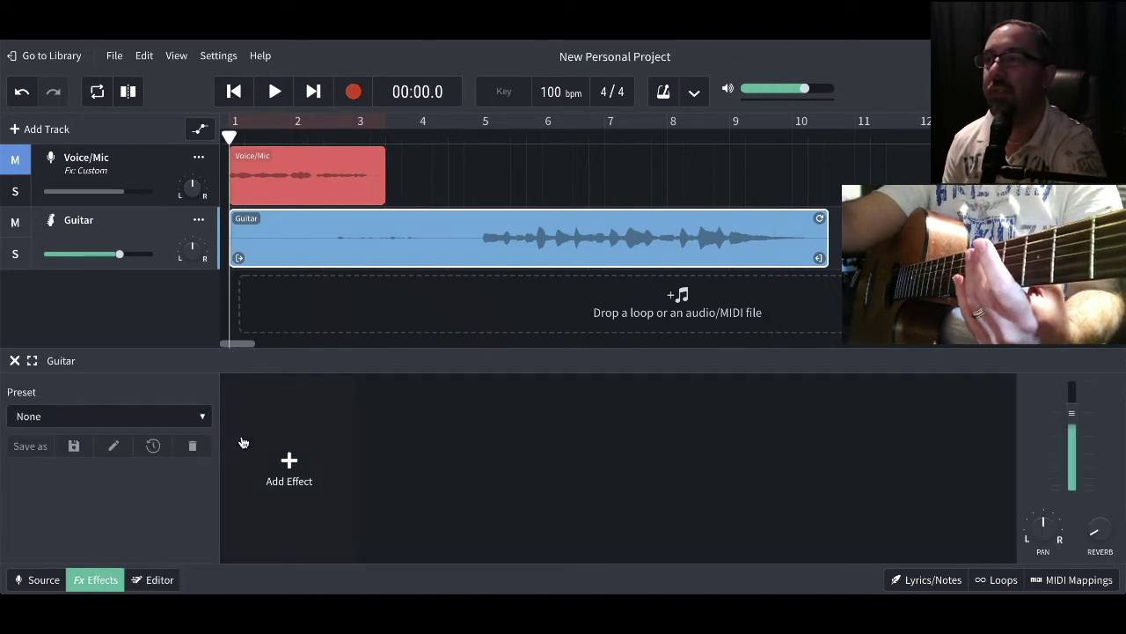
left_click(290, 465)
mouse_move(307, 481)
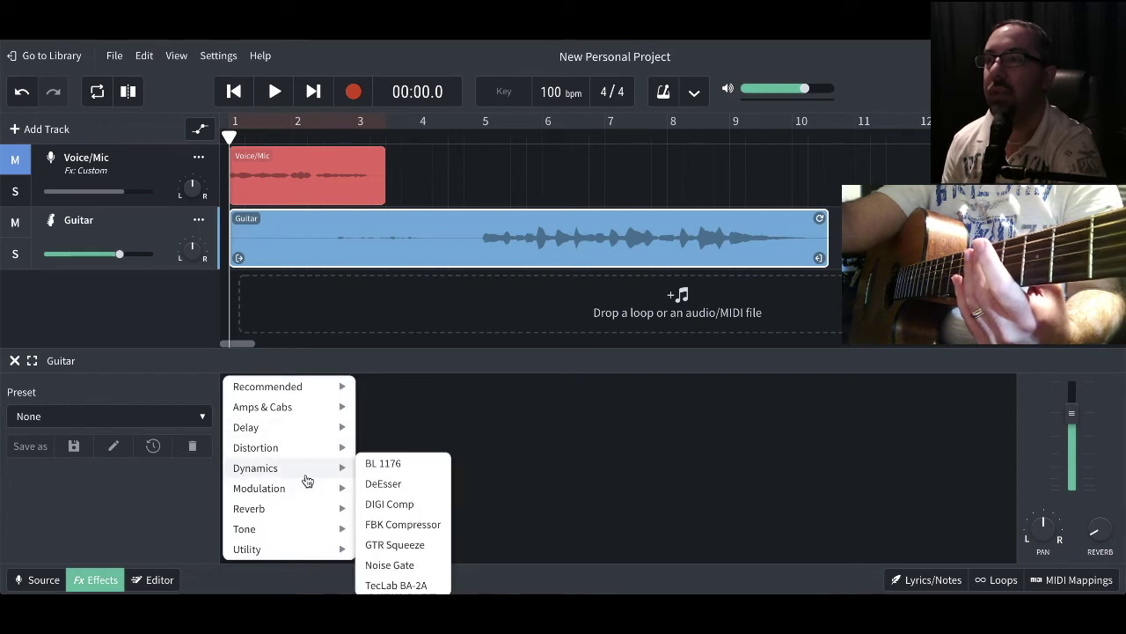
left_click(392, 565)
Tune the Noise Gate: attack about 29 ms, release near 336 ms, threshold about -58.7 dB.
mouse_move(310, 443)
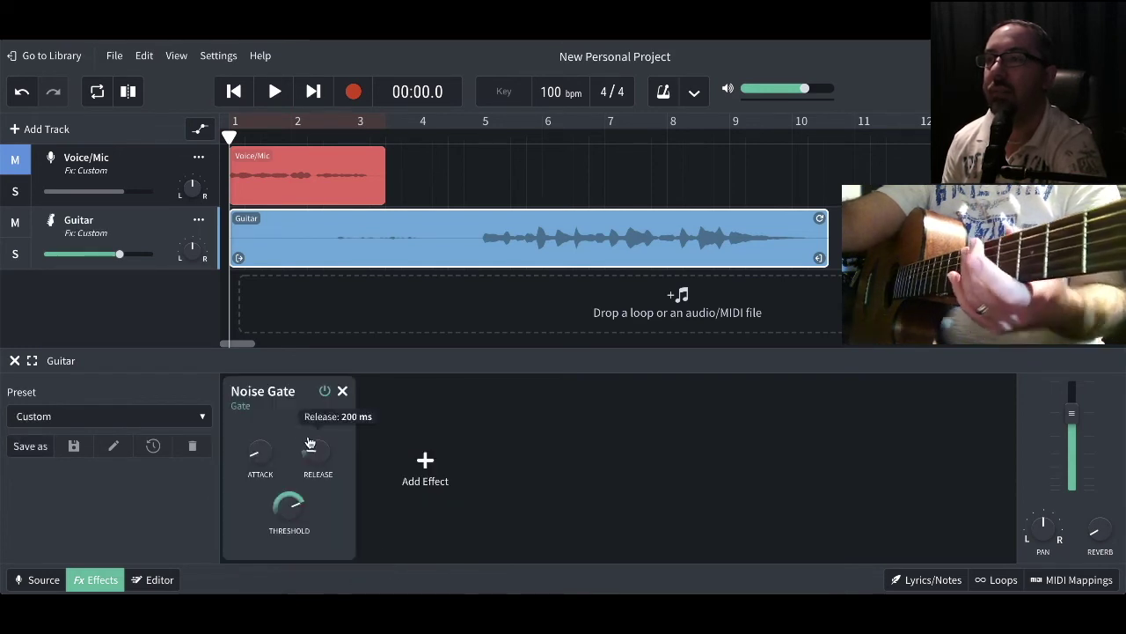
mouse_move(272, 449)
left_click_drag(256, 430, 251, 414)
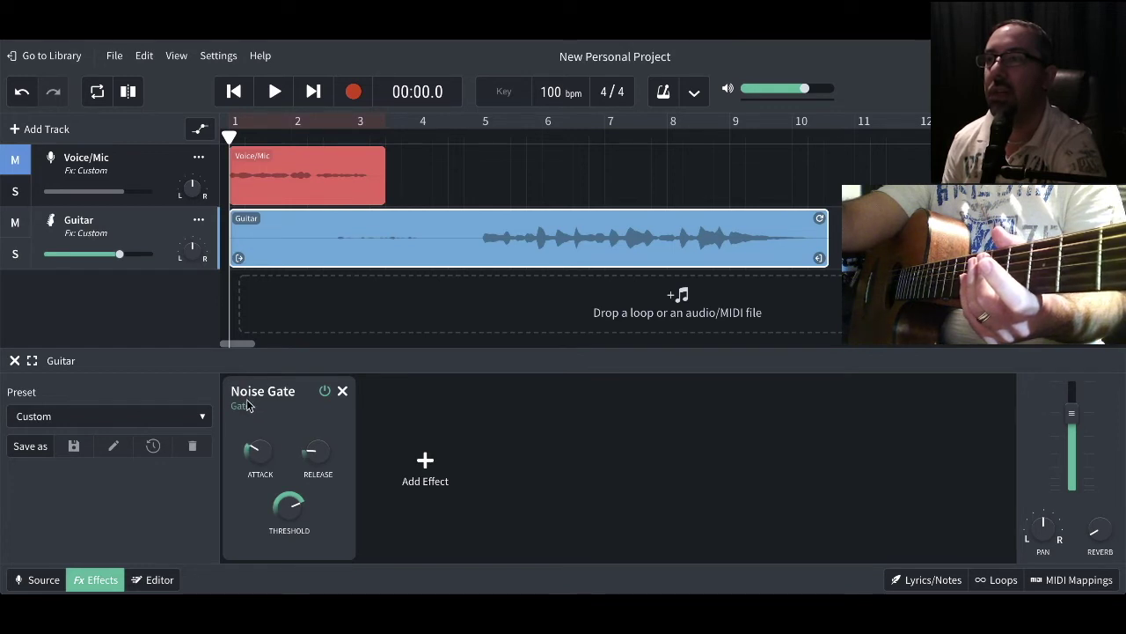
mouse_move(324, 466)
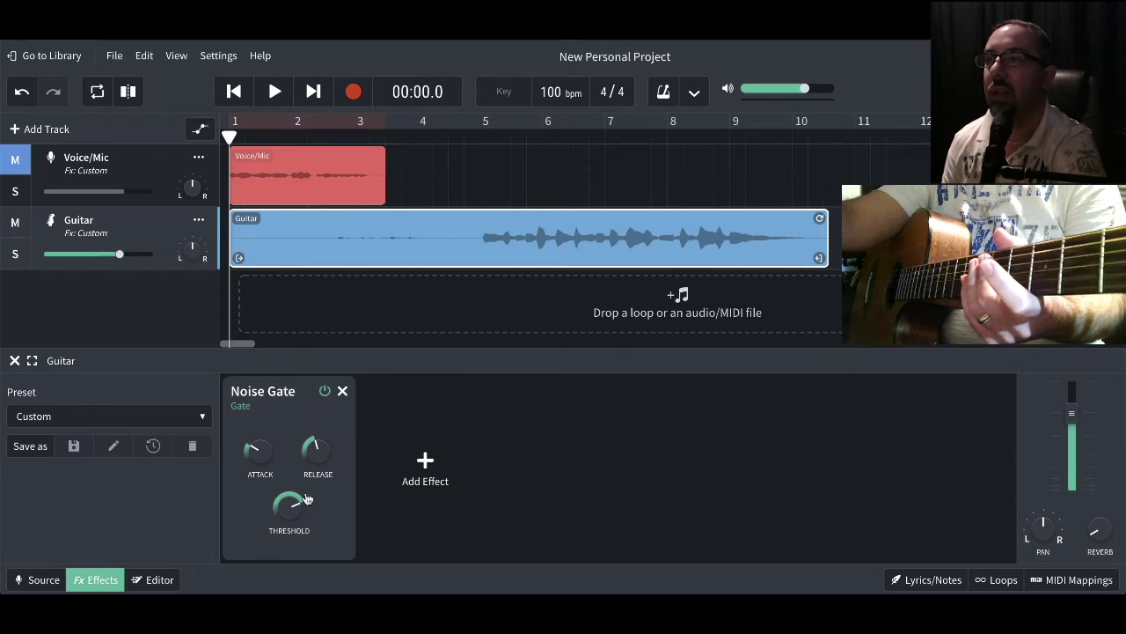
mouse_move(289, 512)
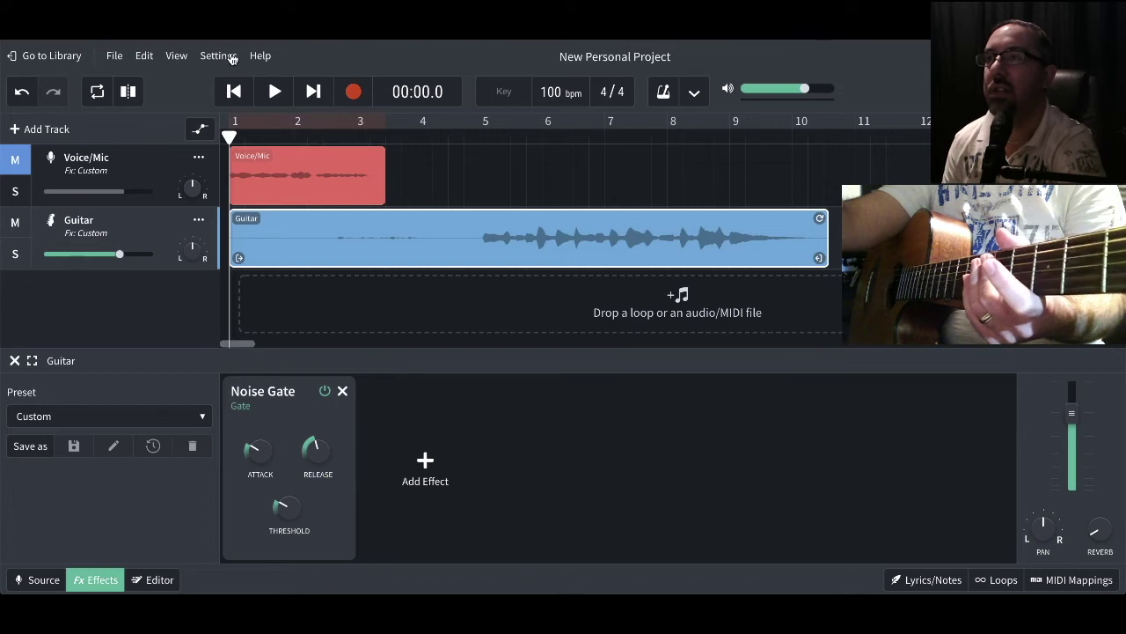
Audition the gated guitar twice from the start to judge the gate.
left_click(274, 94)
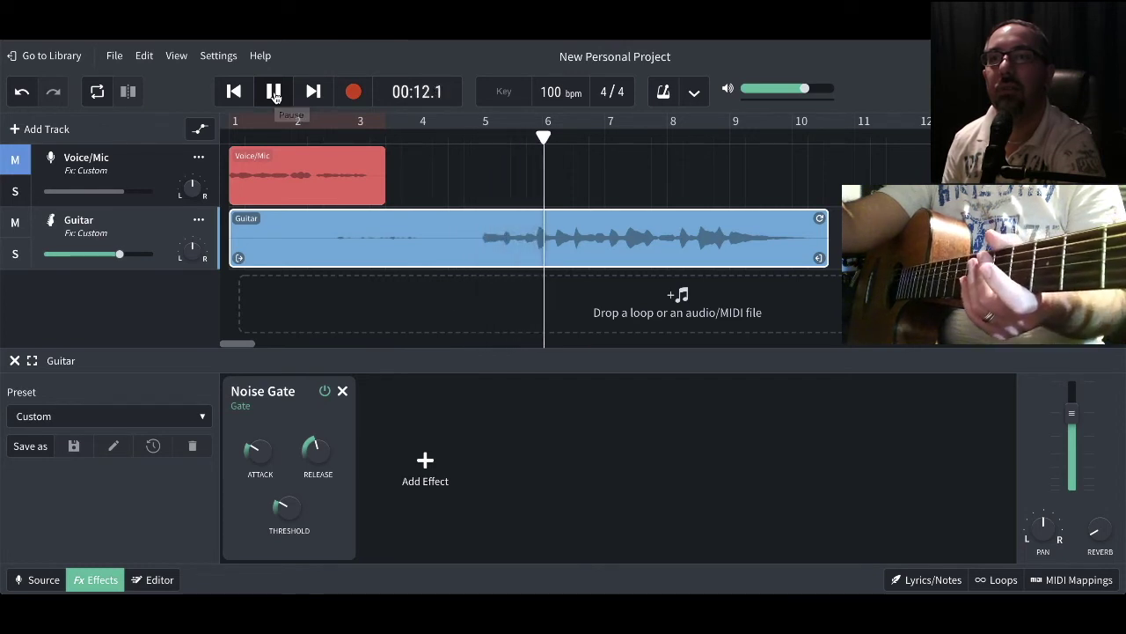
left_click(273, 92)
left_click(234, 91)
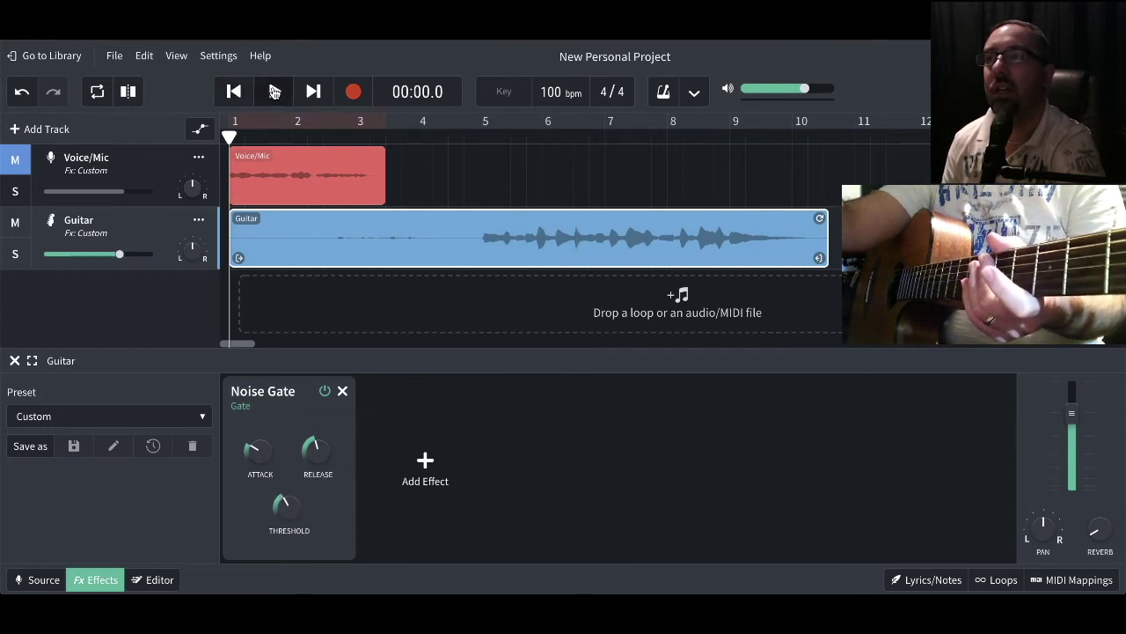
left_click(275, 92)
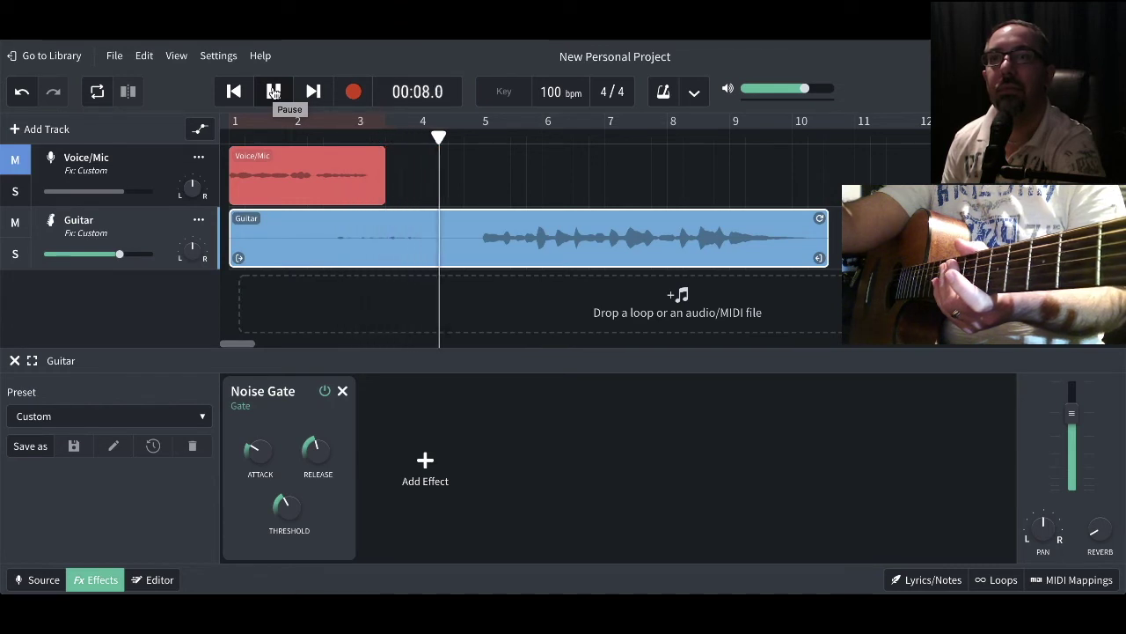
left_click(274, 91)
Raise the Noise Gate threshold to about -37.7 dB, replaying the guitar from the start.
mouse_move(290, 510)
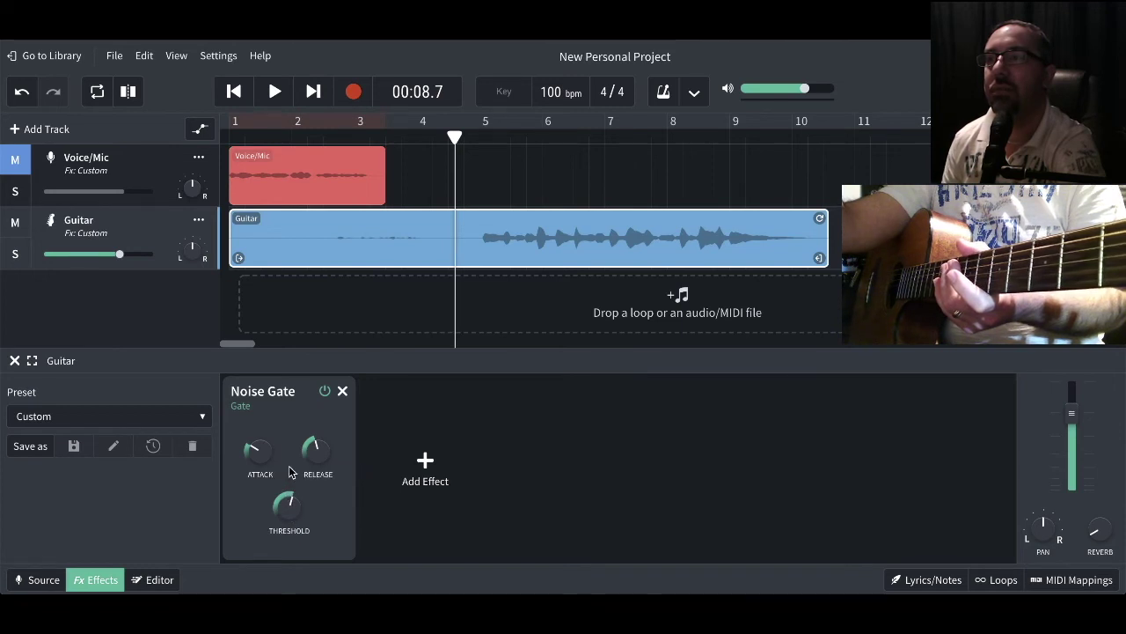
left_click(234, 93)
left_click(275, 92)
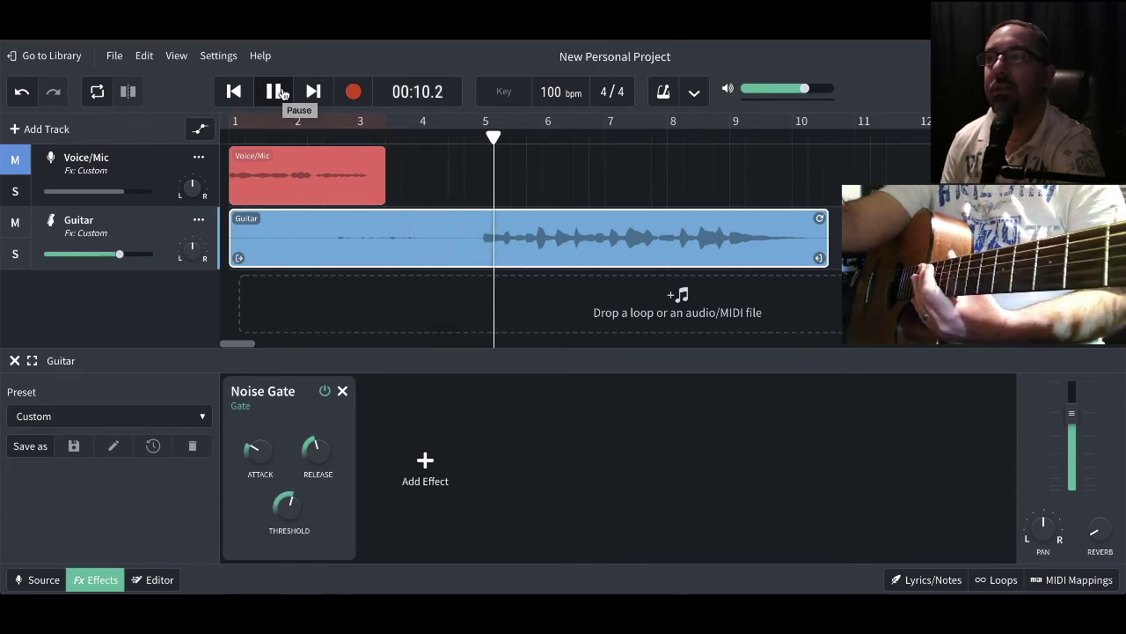
left_click(282, 93)
mouse_move(293, 509)
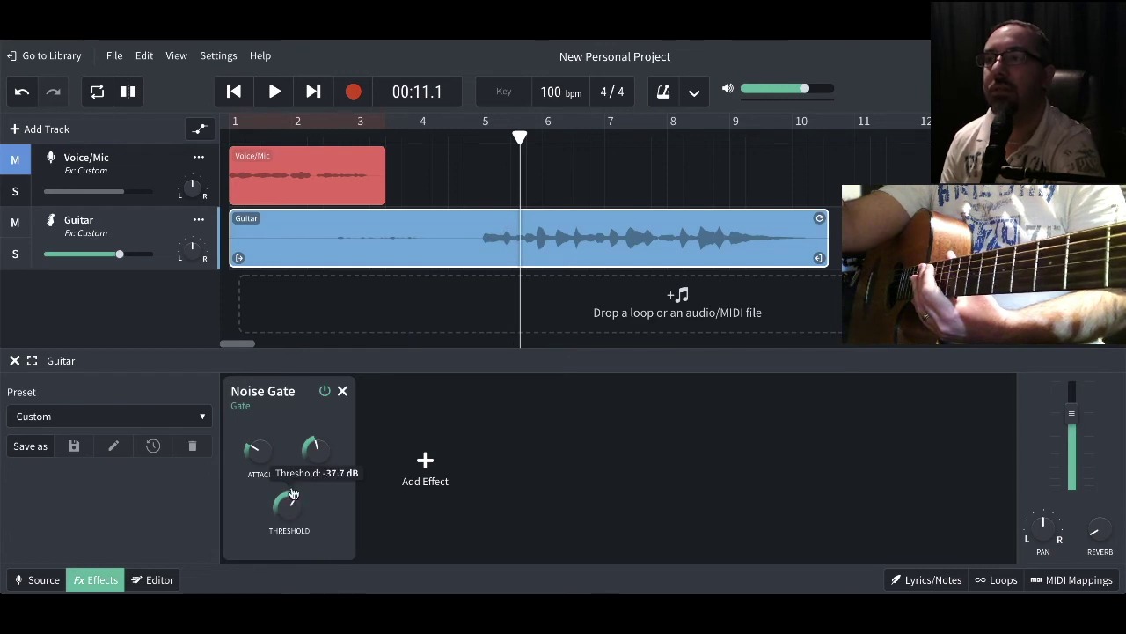
left_click(234, 94)
left_click(273, 93)
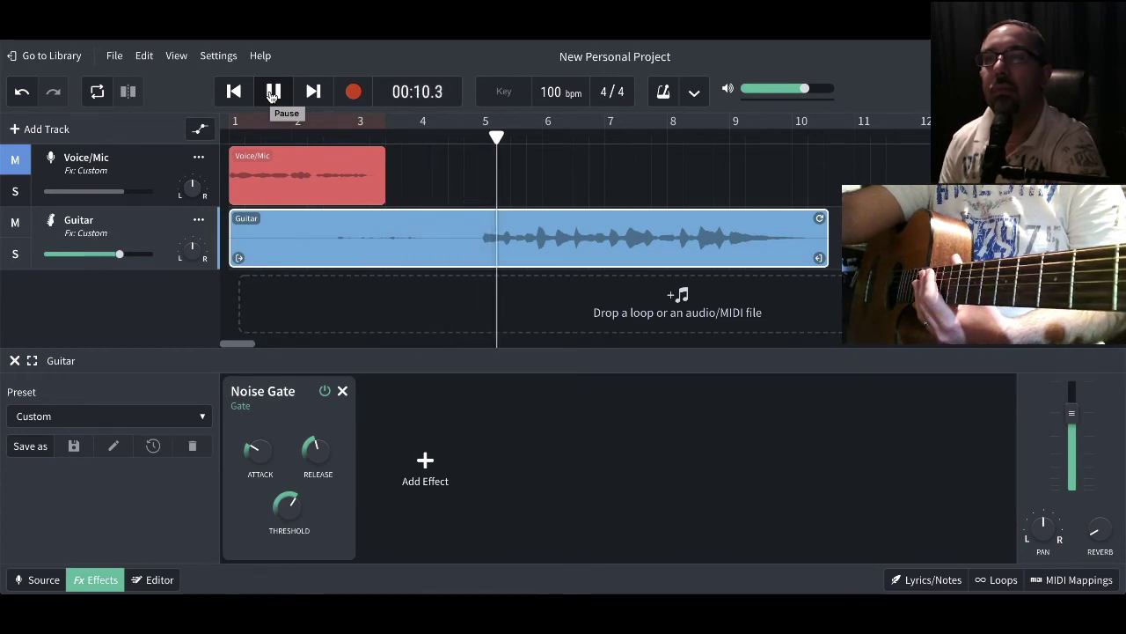
left_click(272, 93)
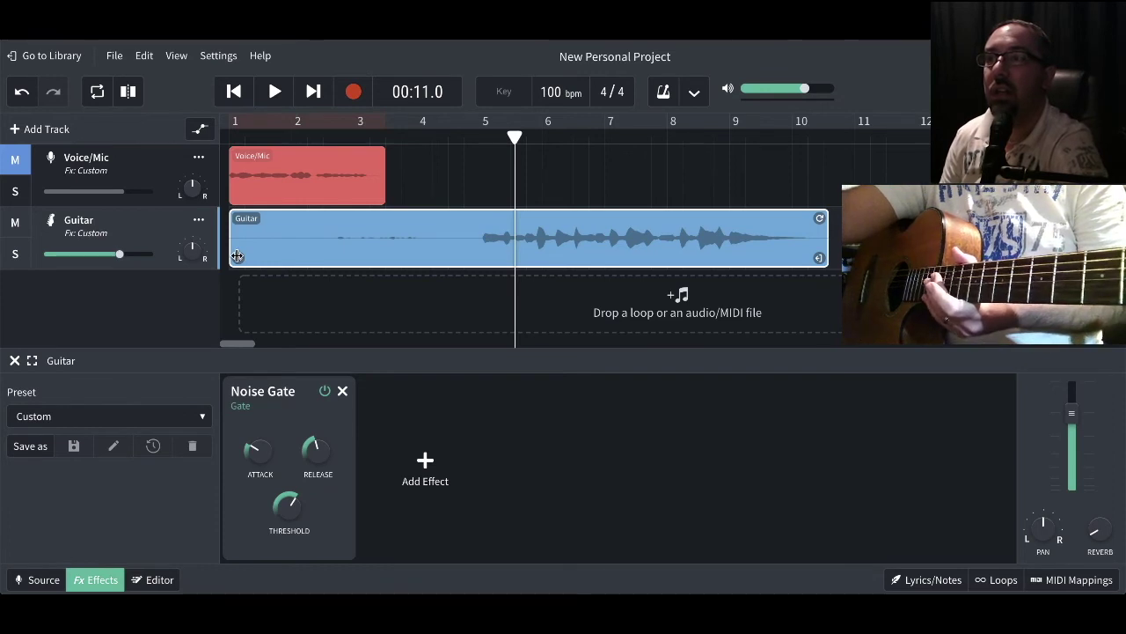
left_click_drag(236, 255, 207, 238)
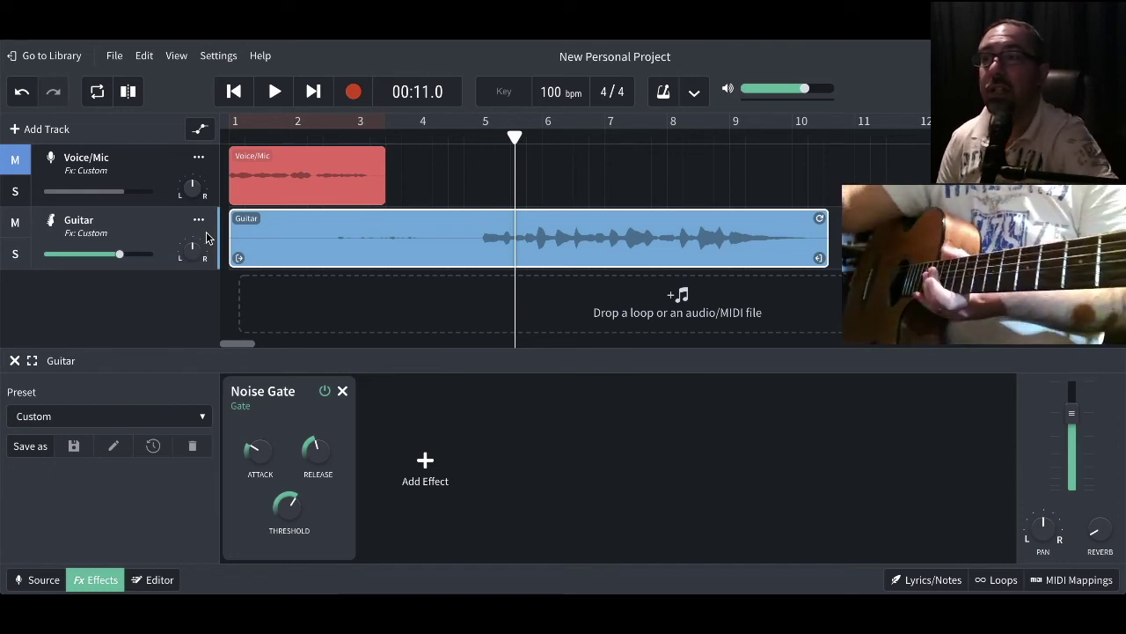
left_click(325, 393)
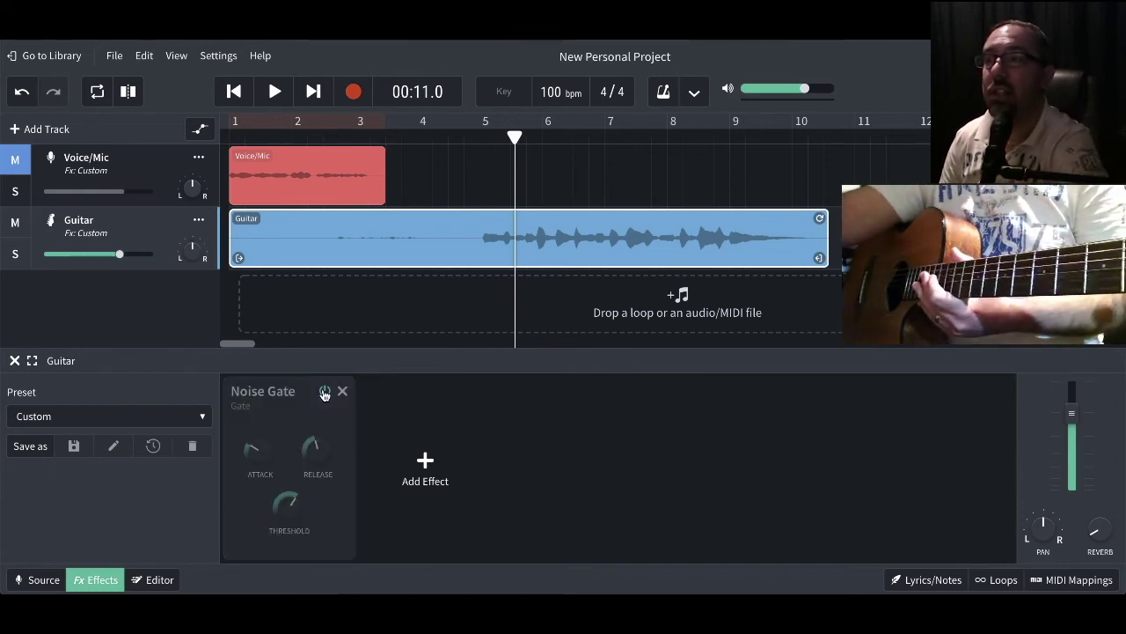
left_click(234, 93)
left_click(275, 93)
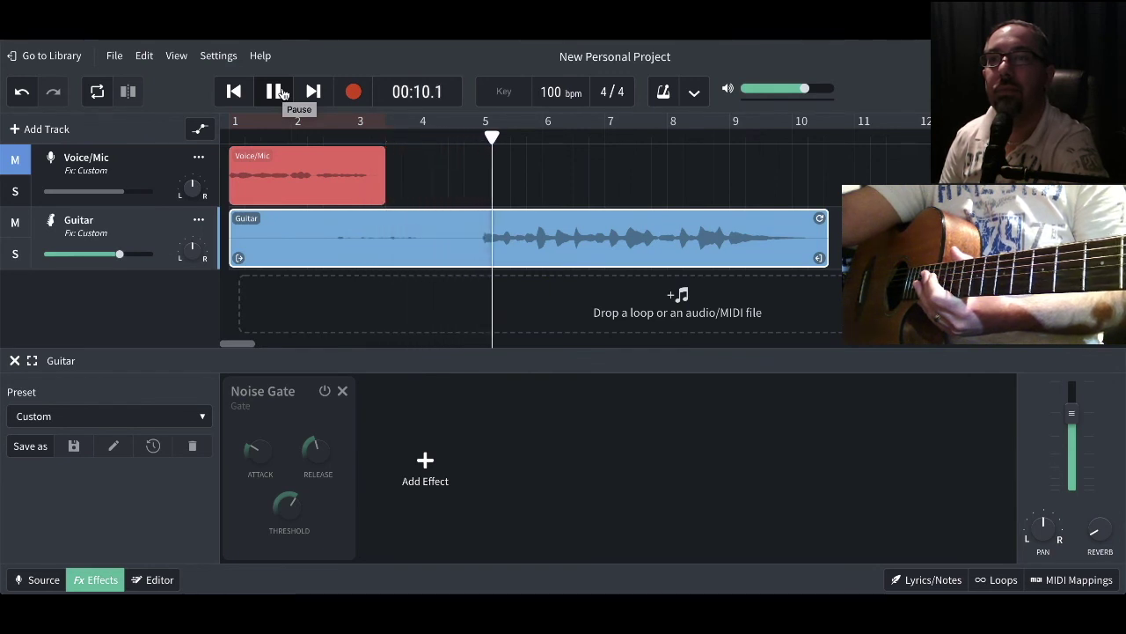
left_click(275, 92)
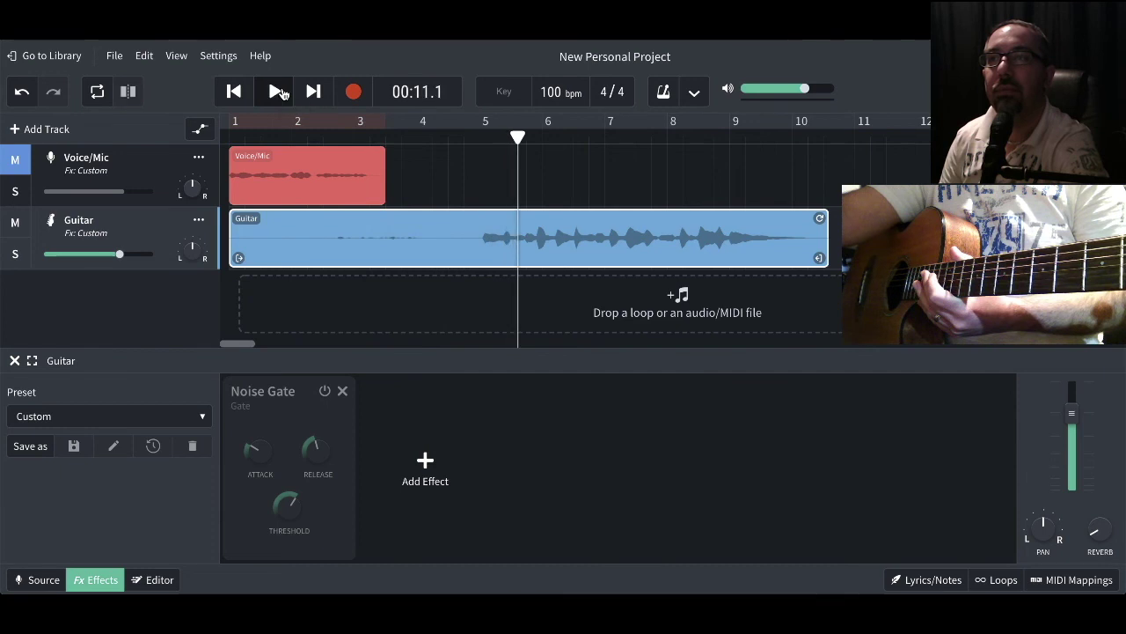
left_click(323, 393)
left_click(234, 91)
left_click(273, 94)
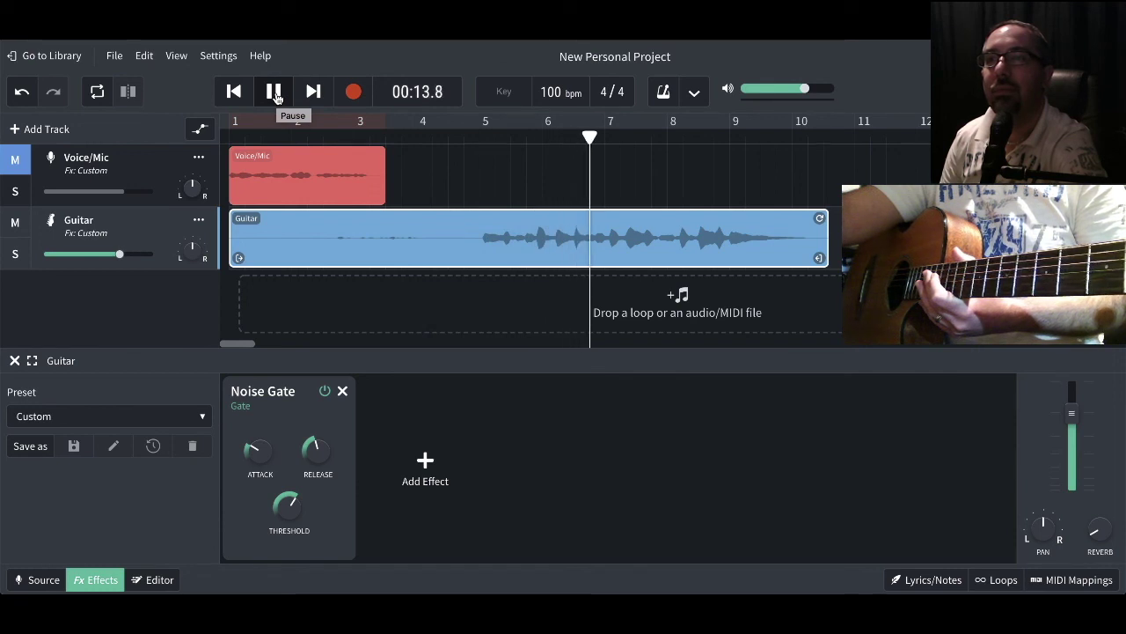
left_click(274, 92)
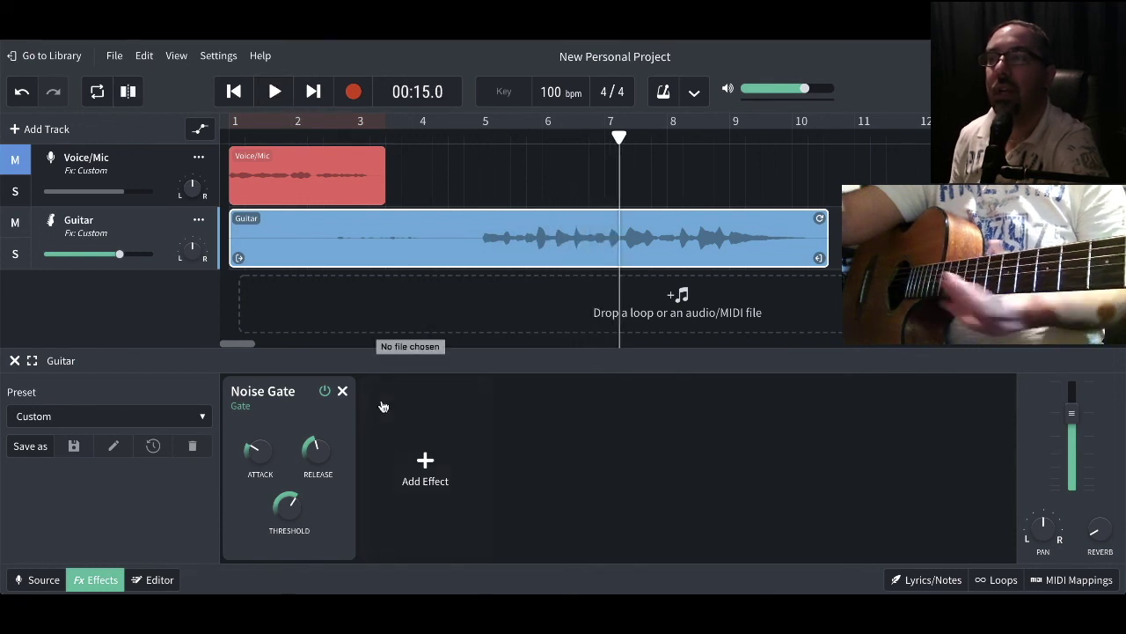